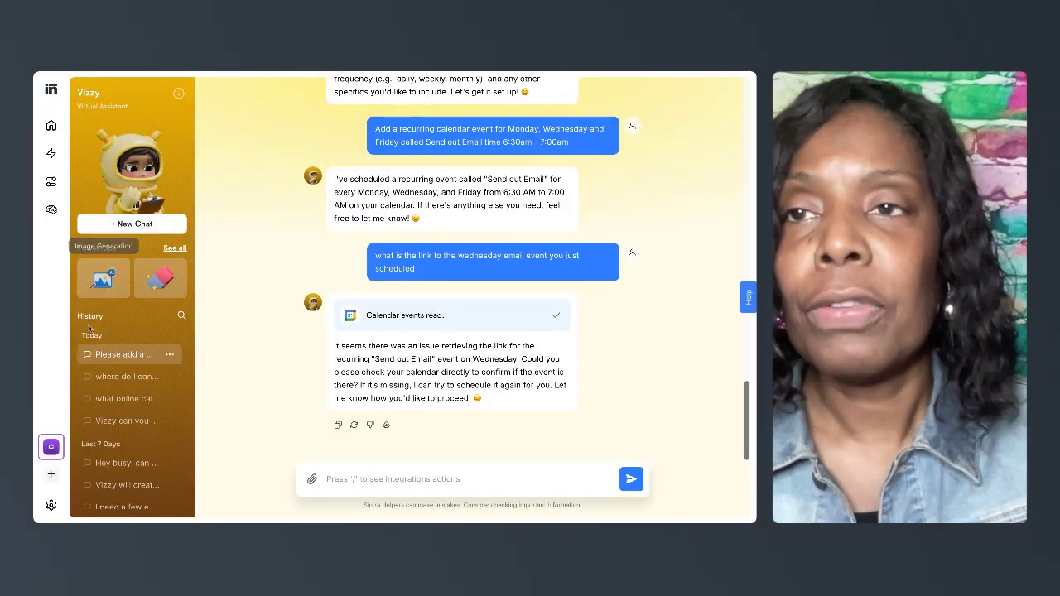
Step: Start a new chat with Vizzy, and look through the Brain AI integrations and their connection options
{"action": "left_click", "coordinate": [115, 229]}
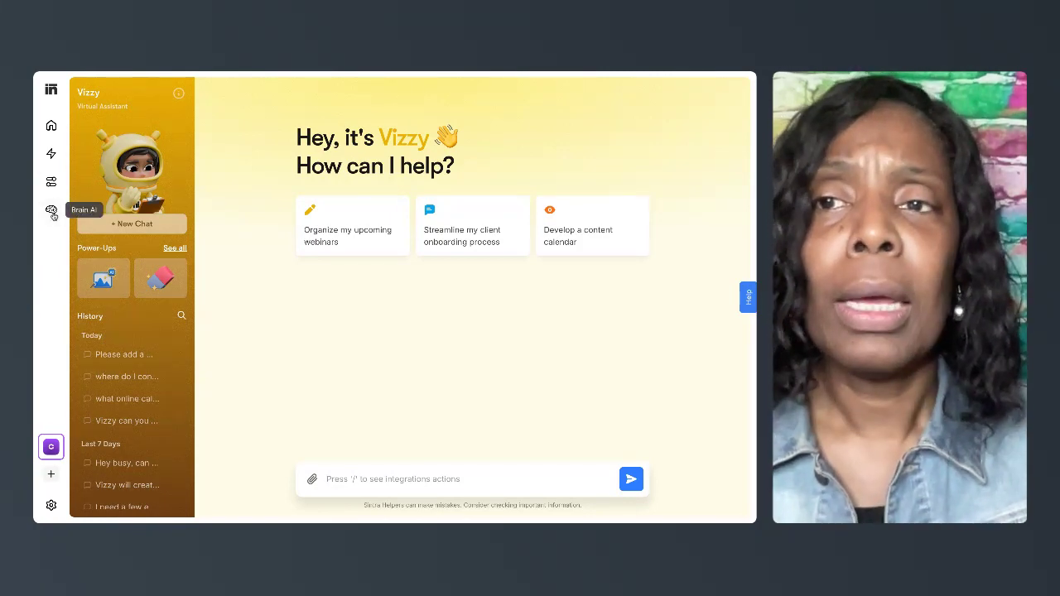
{"action": "left_click", "coordinate": [51, 212]}
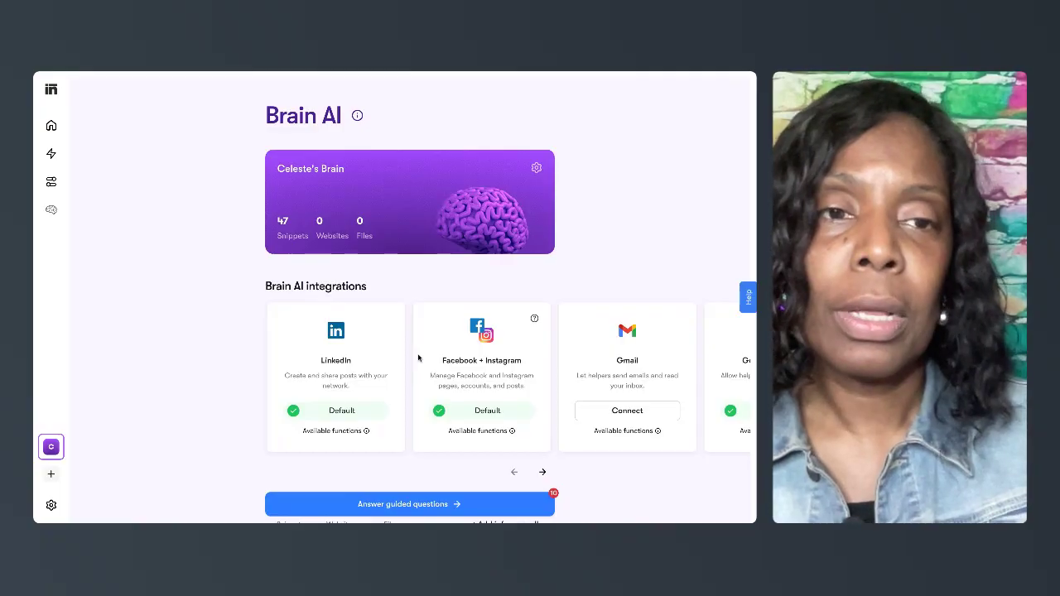
{"action": "scroll", "coordinate": [529, 362], "scroll_direction": "right", "scroll_amount": 3}
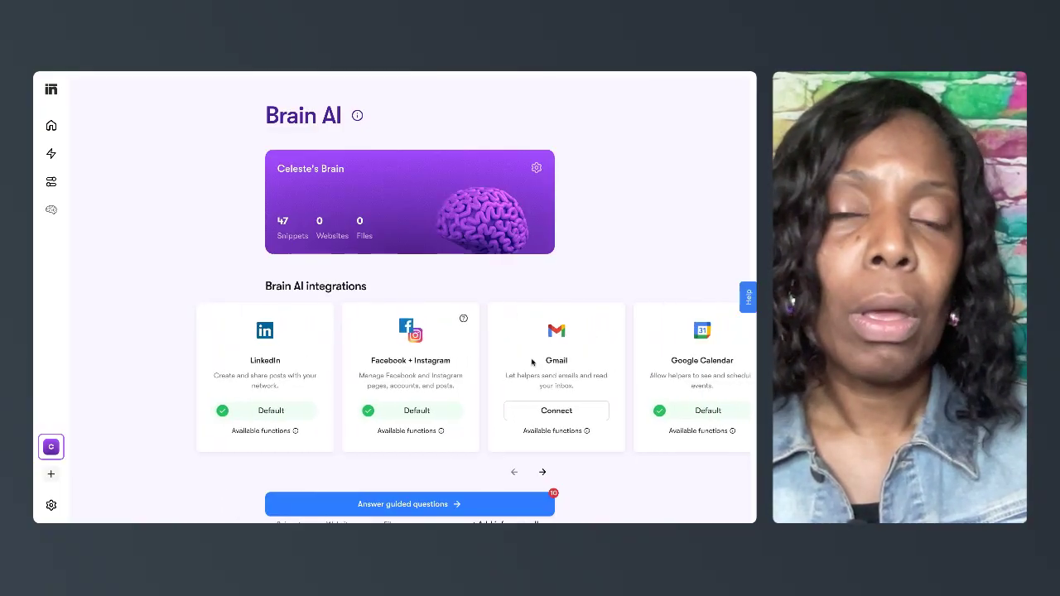
{"action": "scroll", "coordinate": [531, 362], "scroll_direction": "right", "scroll_amount": 8}
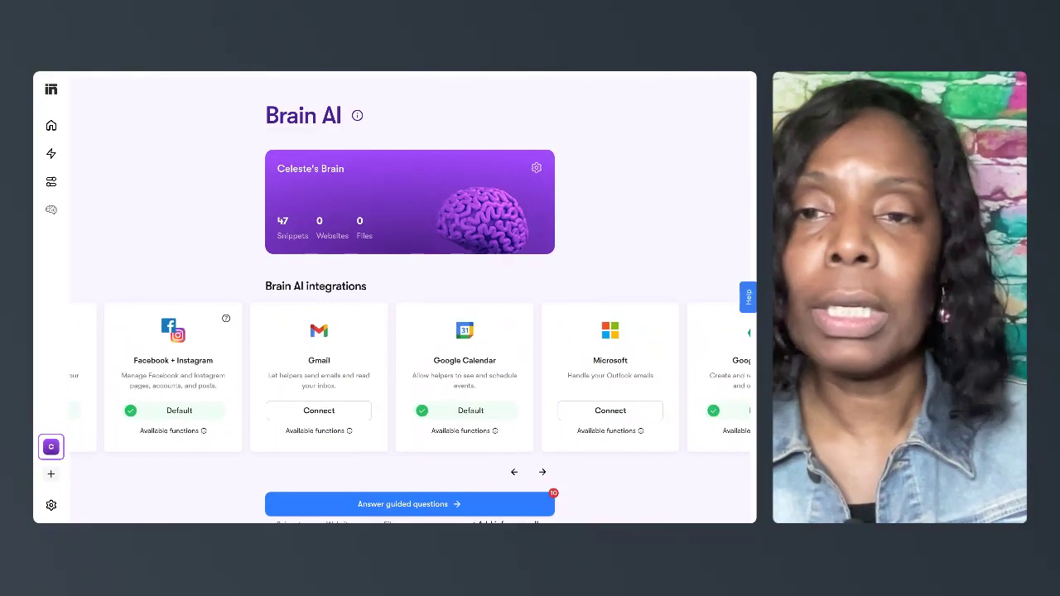
{"action": "scroll", "coordinate": [339, 372], "scroll_direction": "right", "scroll_amount": 2}
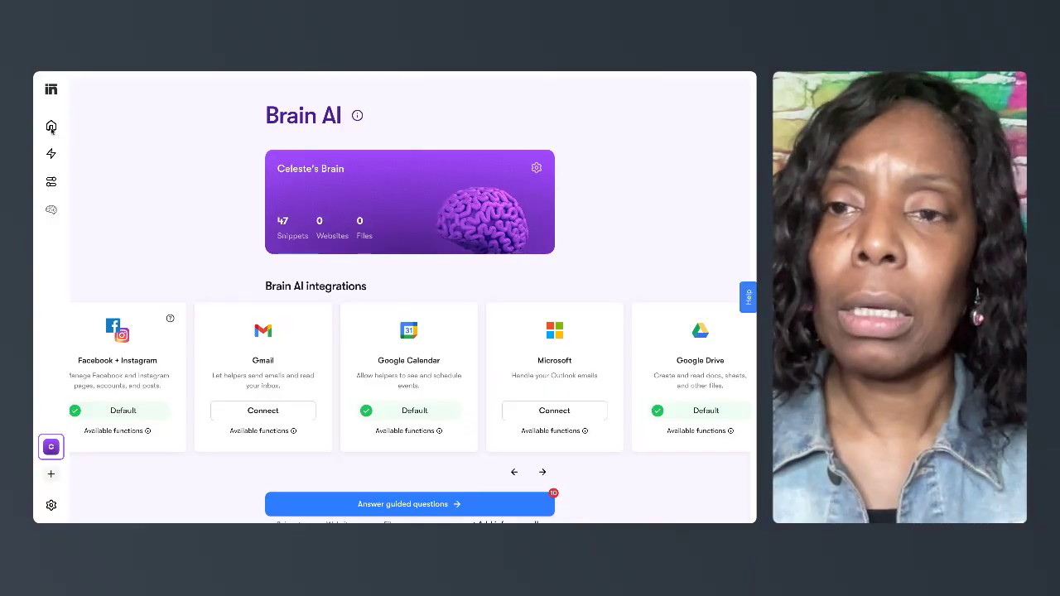
Step: Return to the workspace home and open the virtual assistant Vizzy from the AI employees
{"action": "left_click", "coordinate": [51, 127]}
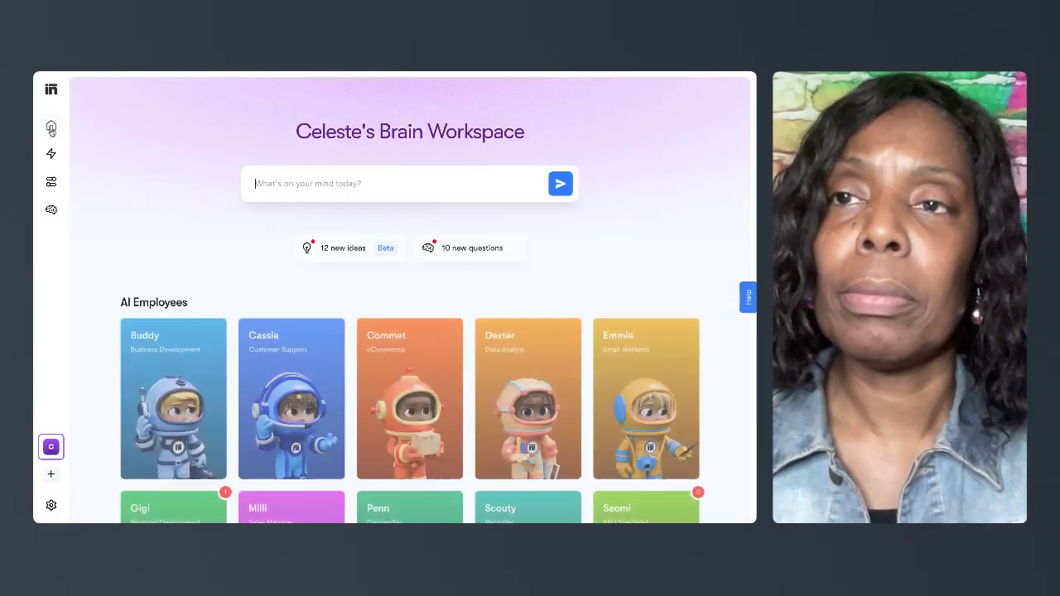
{"action": "scroll", "coordinate": [270, 284], "scroll_direction": "down", "scroll_amount": 5}
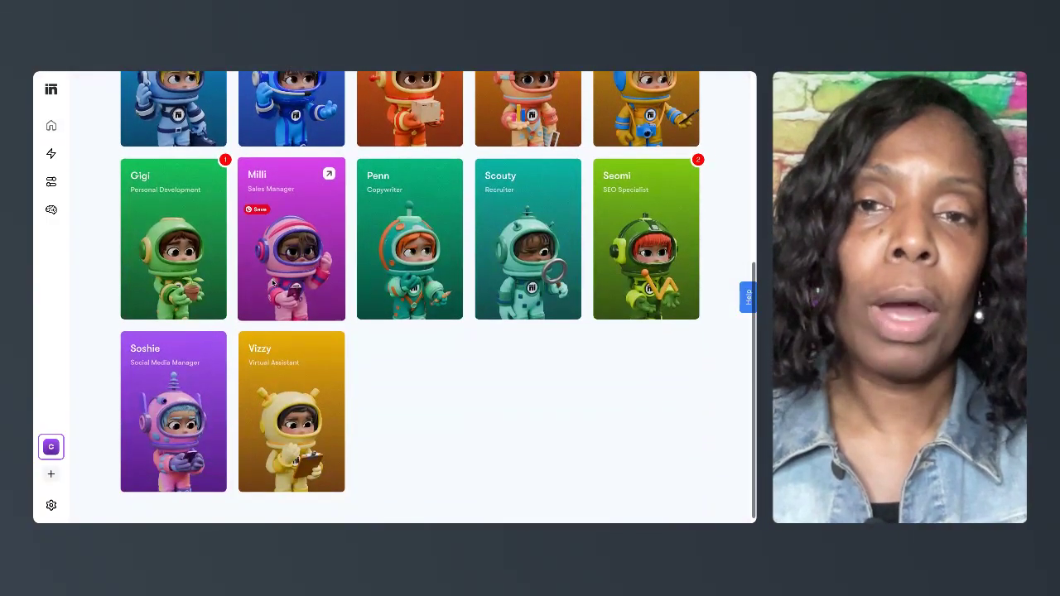
{"action": "left_click", "coordinate": [307, 368]}
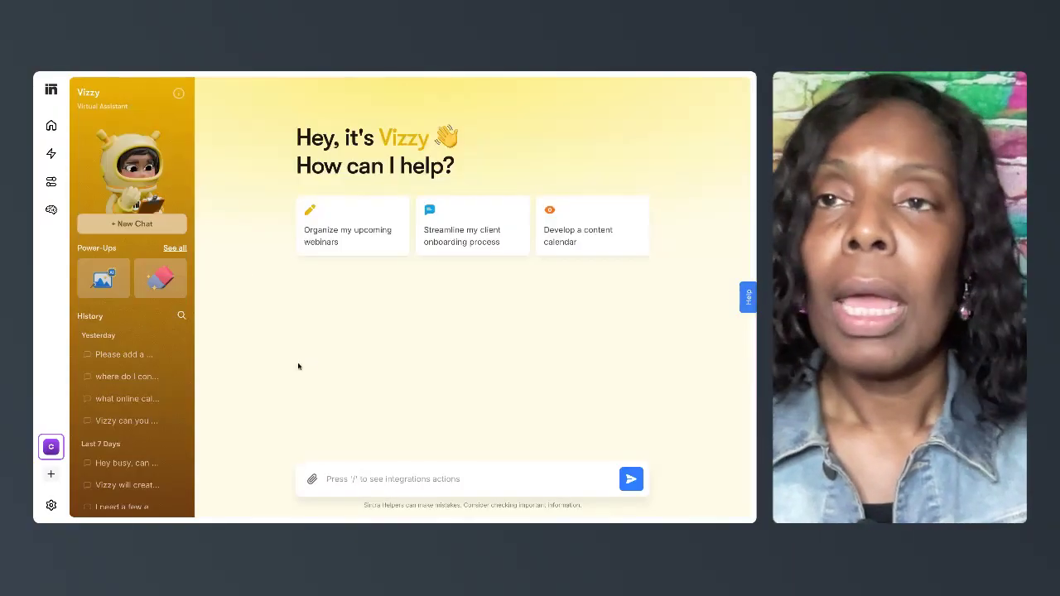
{"action": "left_click", "coordinate": [246, 73]}
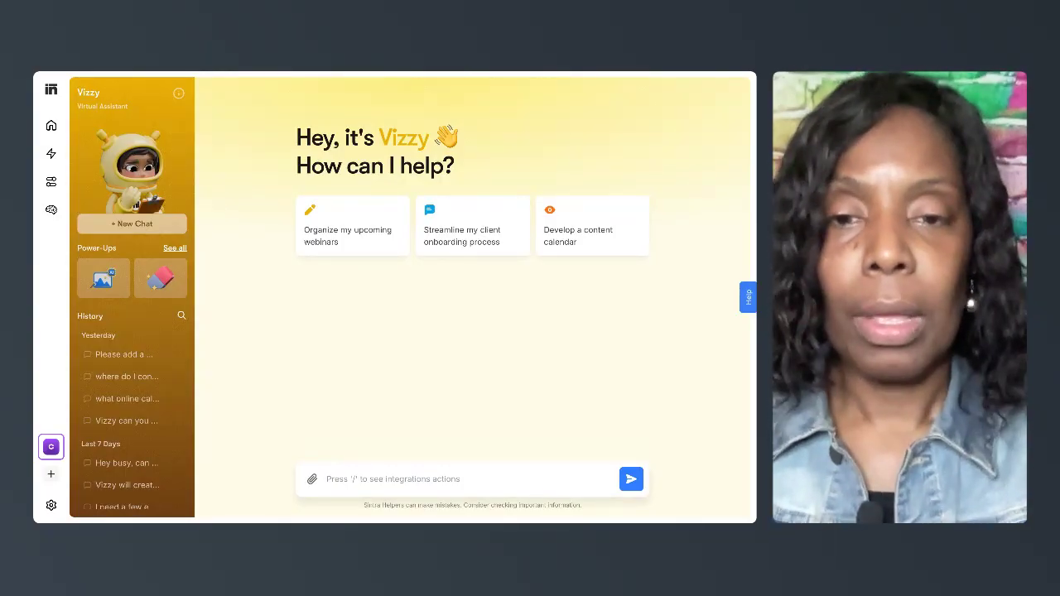
Step: Begin a chat message to Vizzy with "Add an event to my Celeste Empowers Calendar"
{"action": "left_click", "coordinate": [392, 480]}
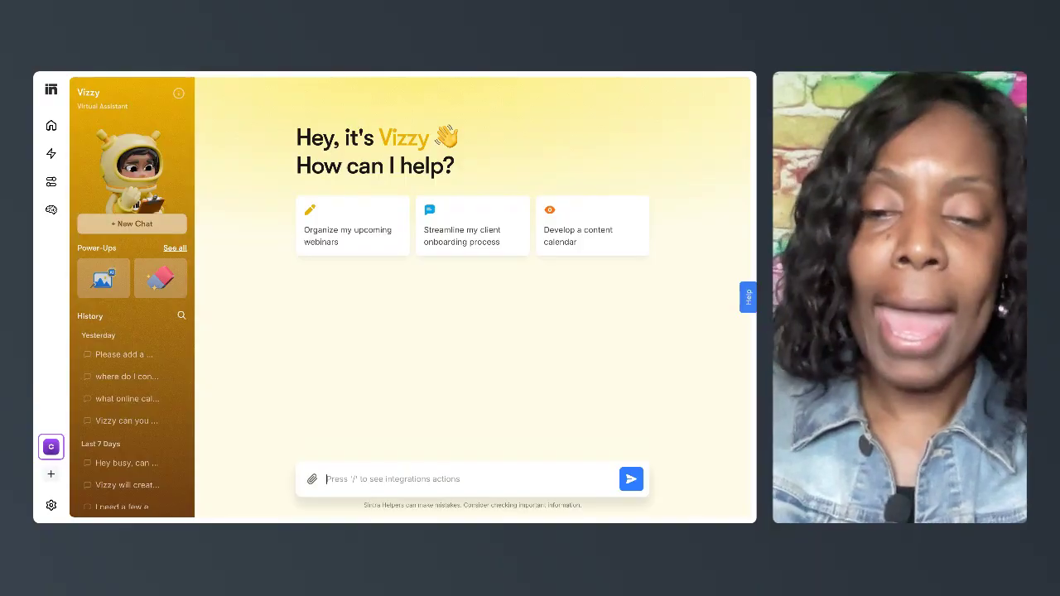
{"action": "type", "text": "Ad"}
{"action": "key", "text": "BackSpace"}
{"action": "key", "text": "BackSpace"}
{"action": "type", "text": "Ad"}
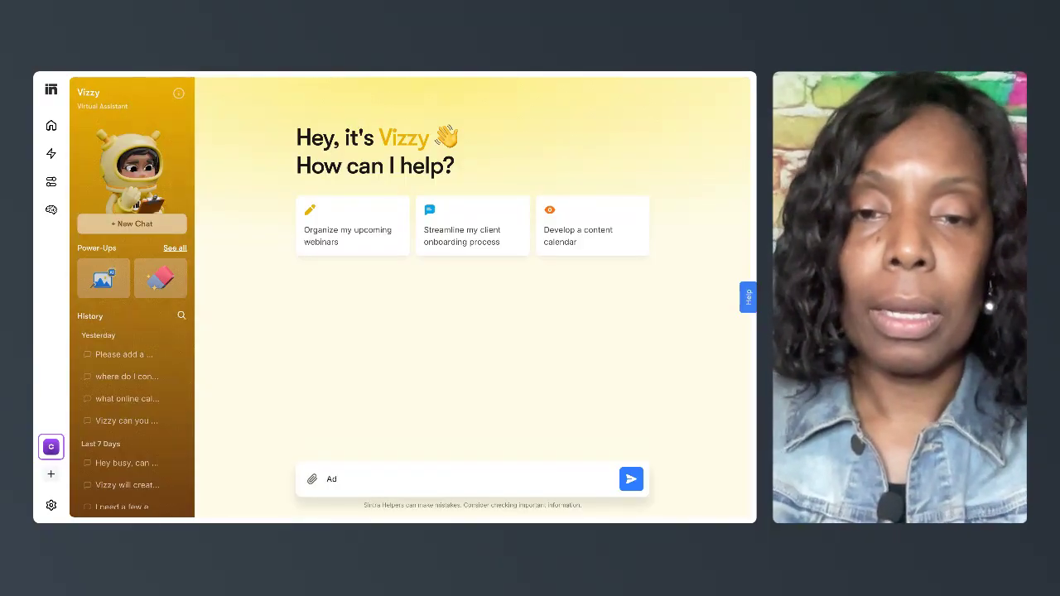
{"action": "type", "text": "d"}
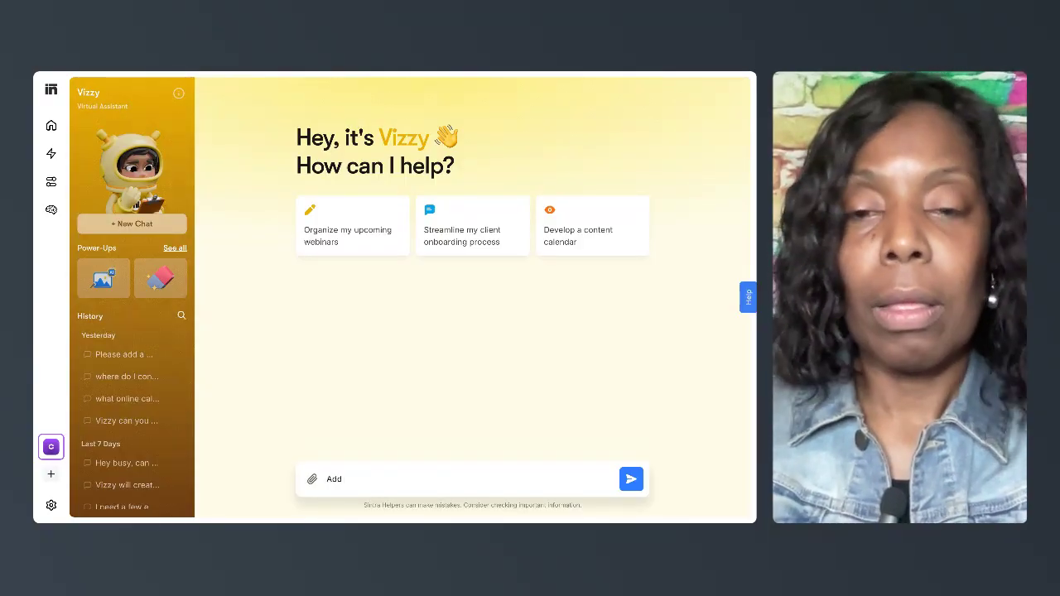
{"action": "type", "text": " an even"}
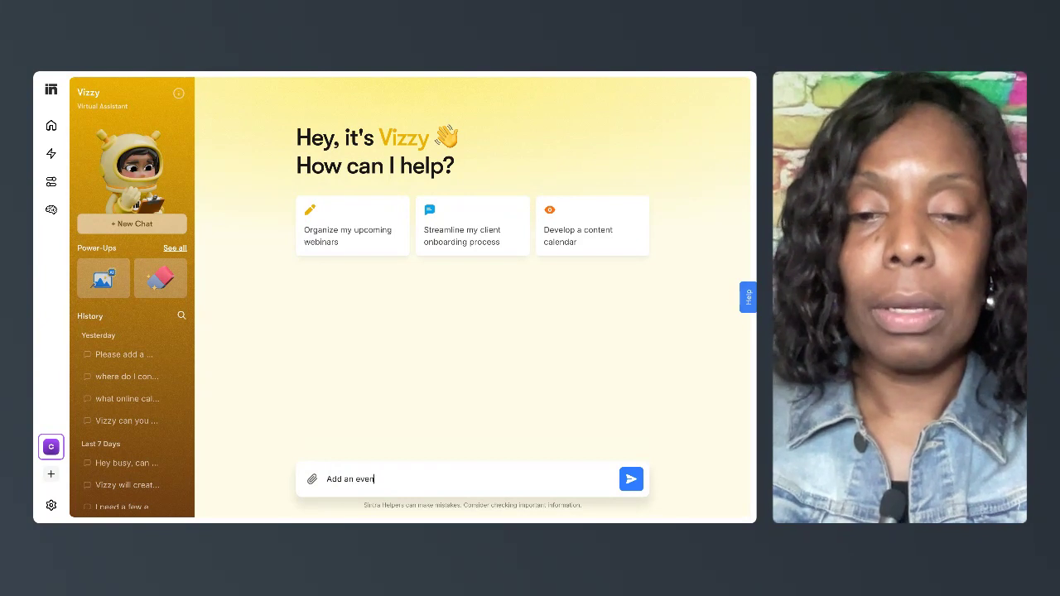
{"action": "type", "text": "t to my"}
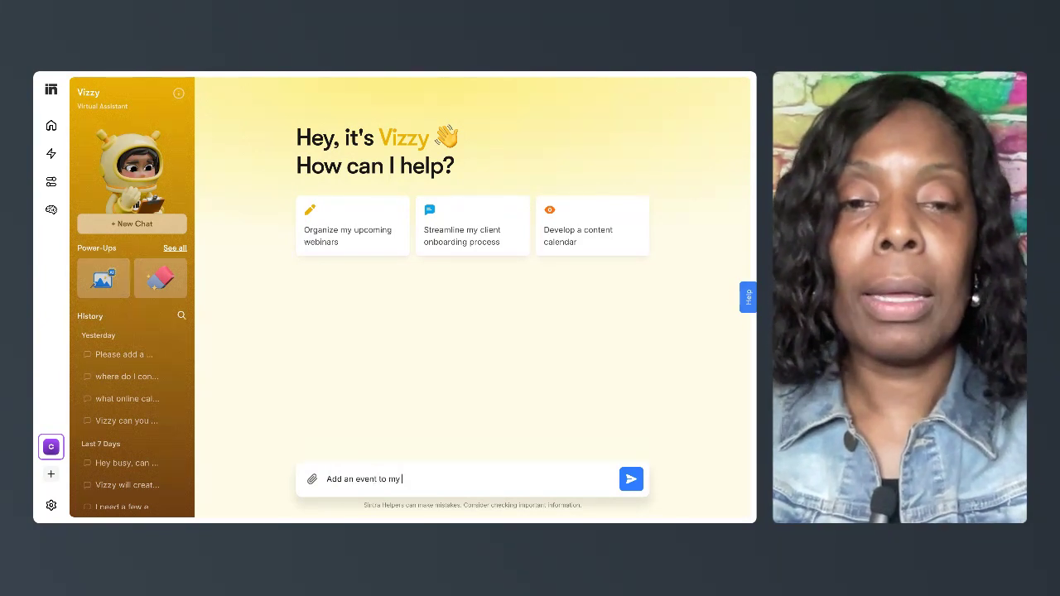
{"action": "type", "text": " Celeste"}
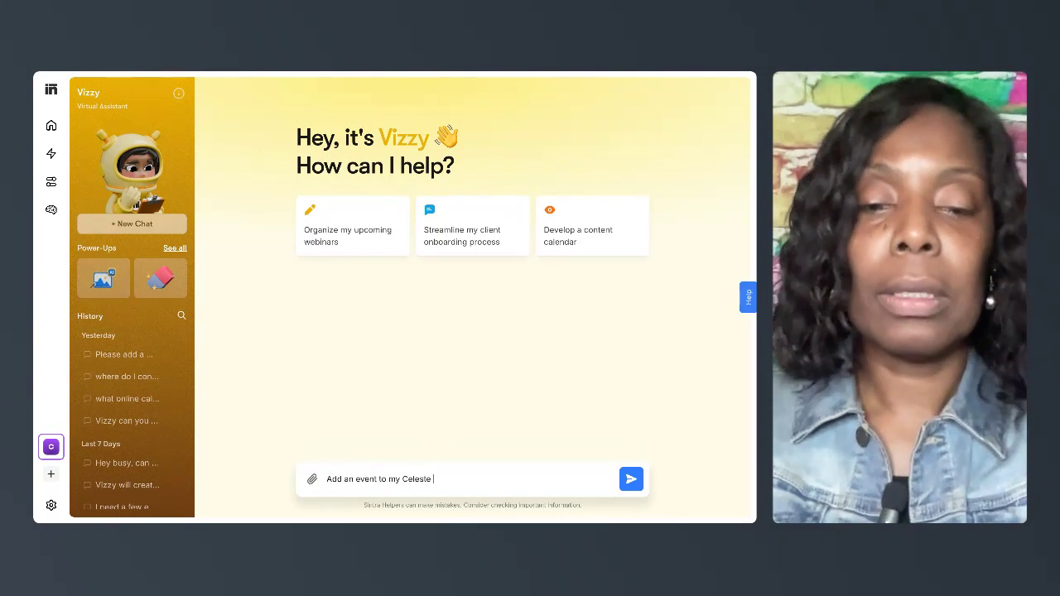
{"action": "type", "text": " Empowers C"}
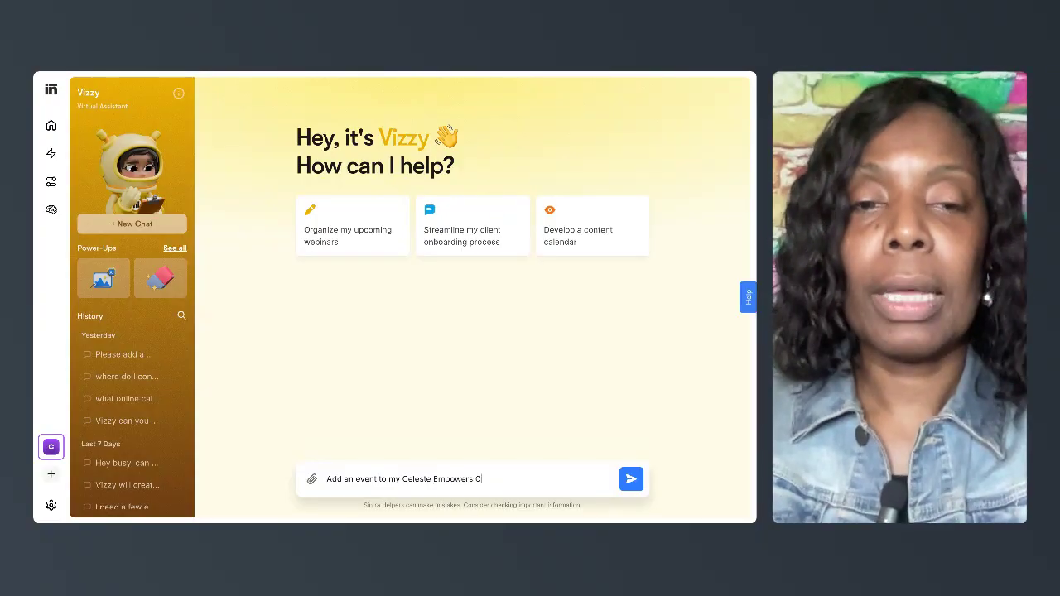
{"action": "type", "text": "alendar"}
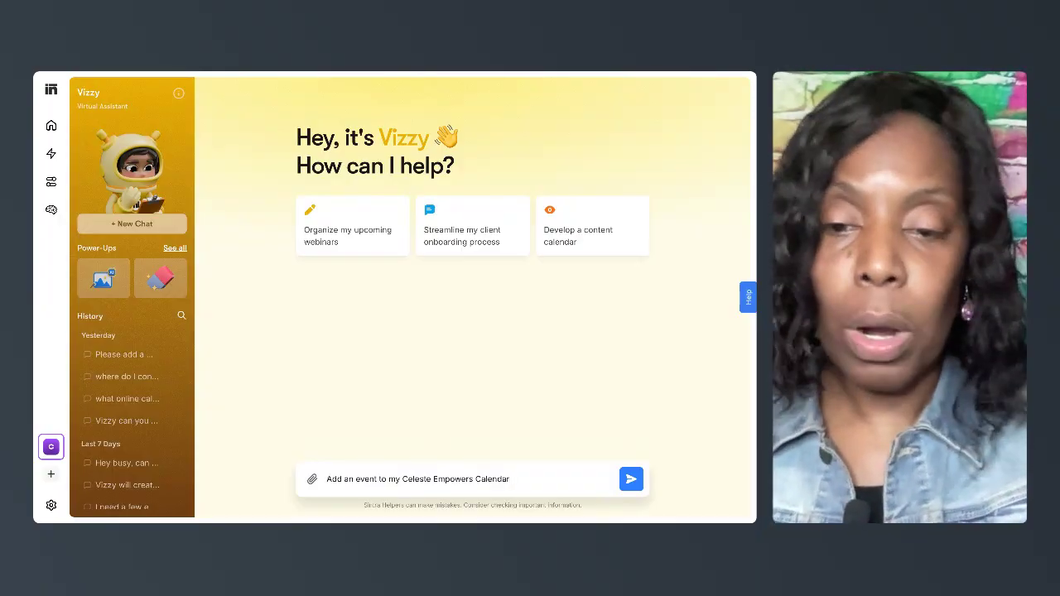
Step: Continue the message with the event's date and time: "for March 15 from 10 am - 2pm"
{"action": "type", "text": "for"}
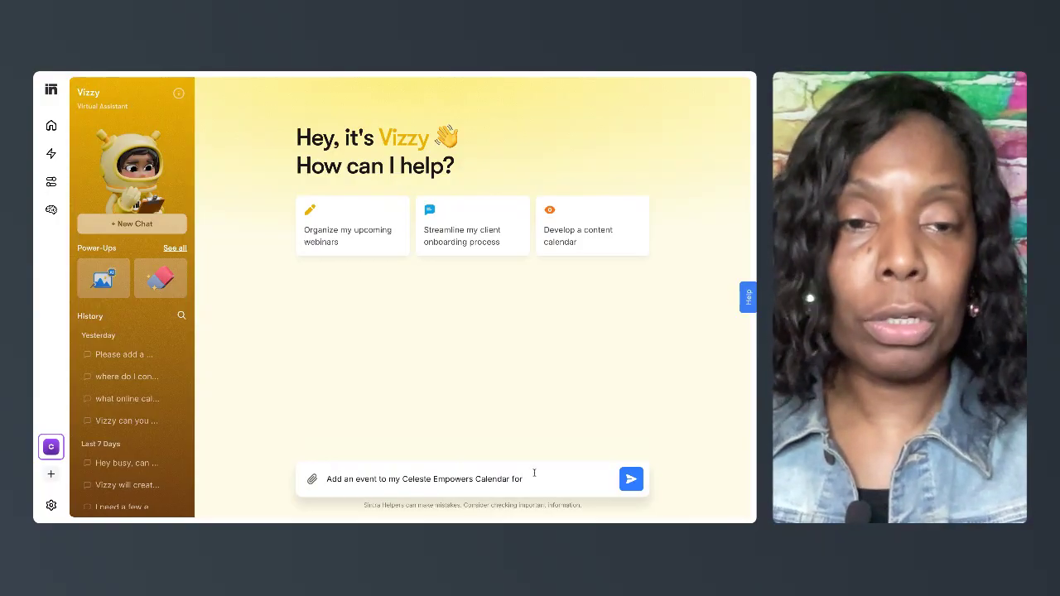
{"action": "type", "text": "Ma"}
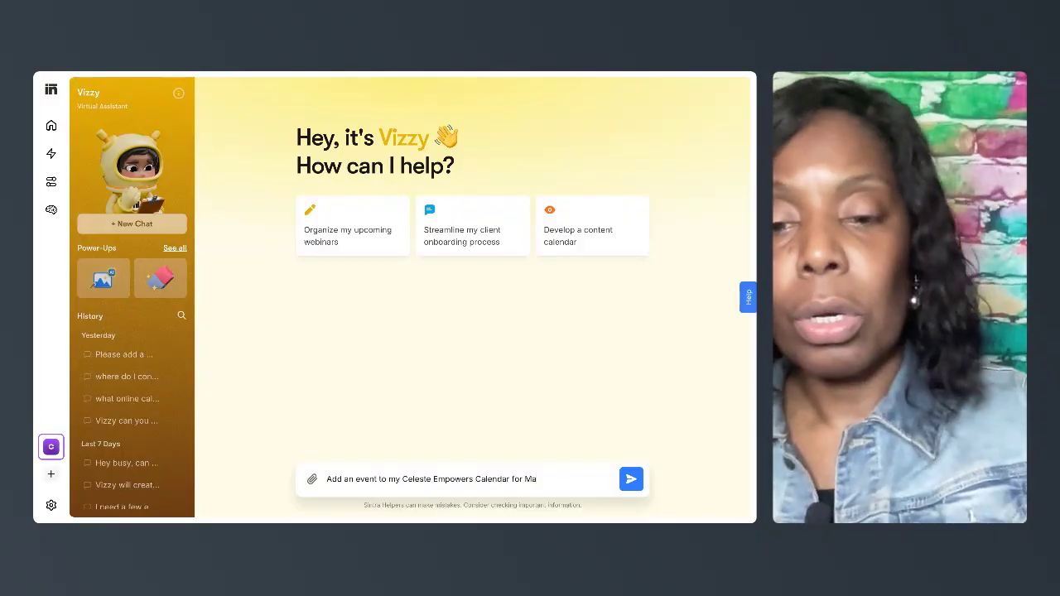
{"action": "type", "text": "rch"}
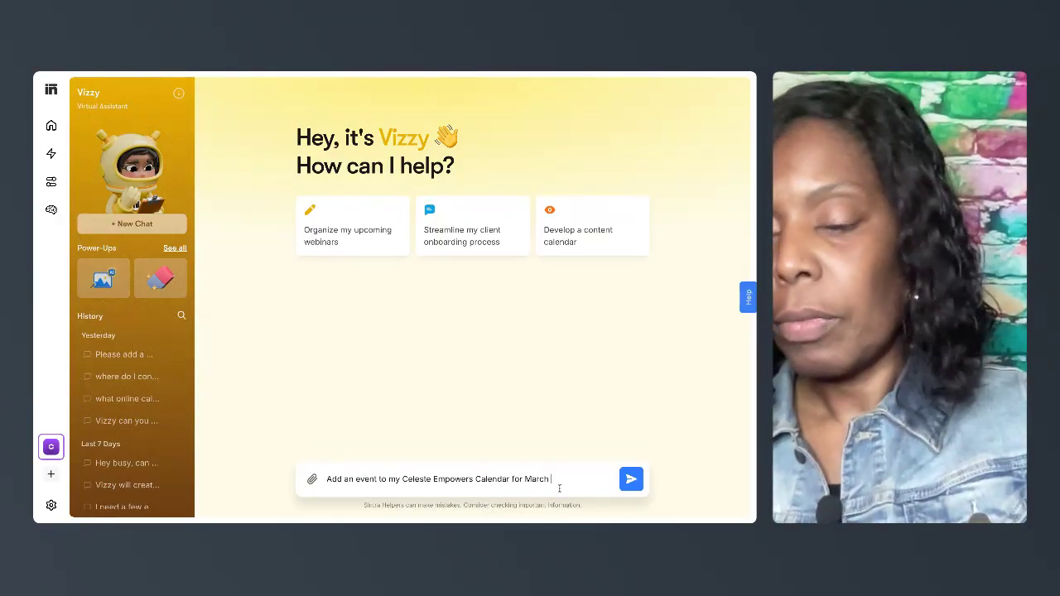
{"action": "type", "text": "2"}
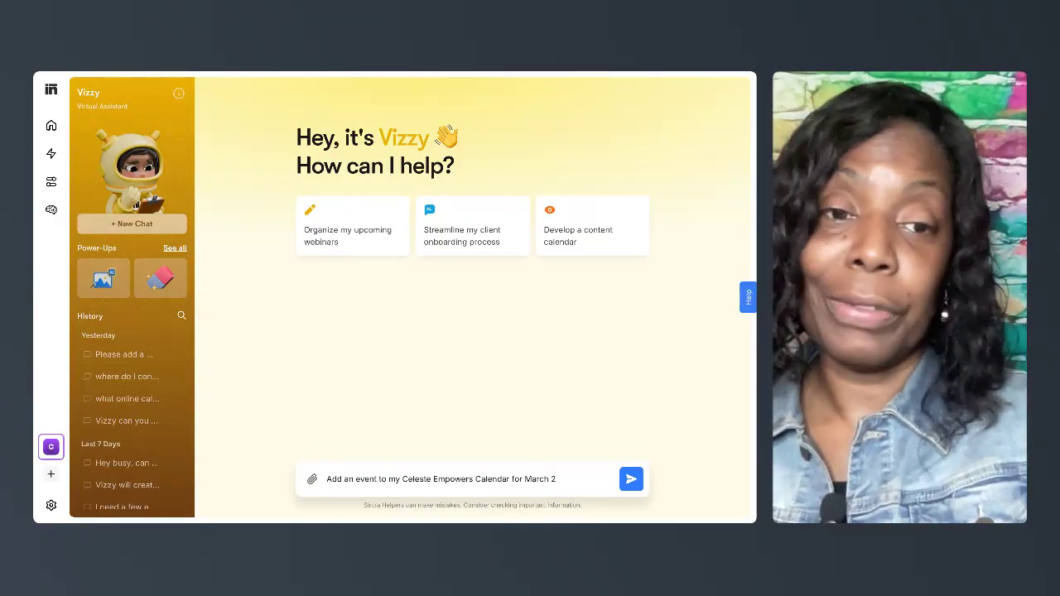
{"action": "key", "text": "BackSpace"}
{"action": "type", "text": "15 f"}
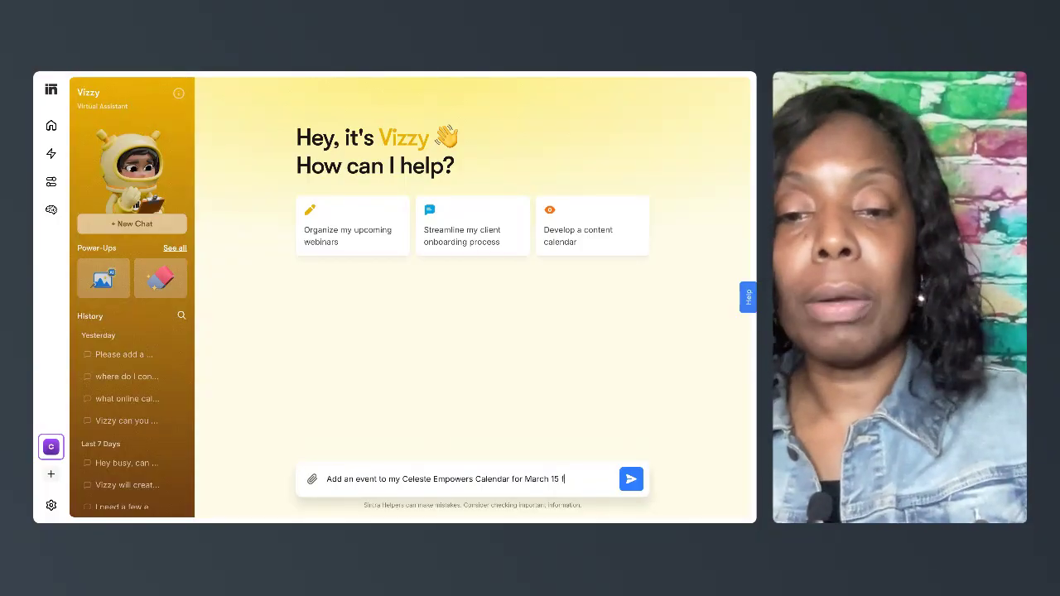
{"action": "type", "text": "rom 1"}
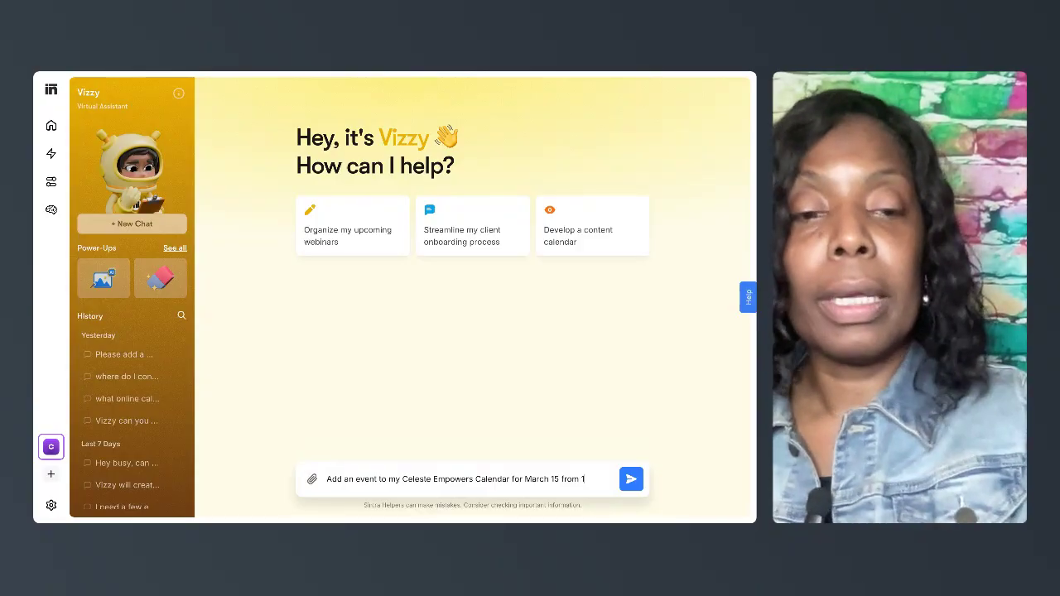
{"action": "type", "text": "0 a"}
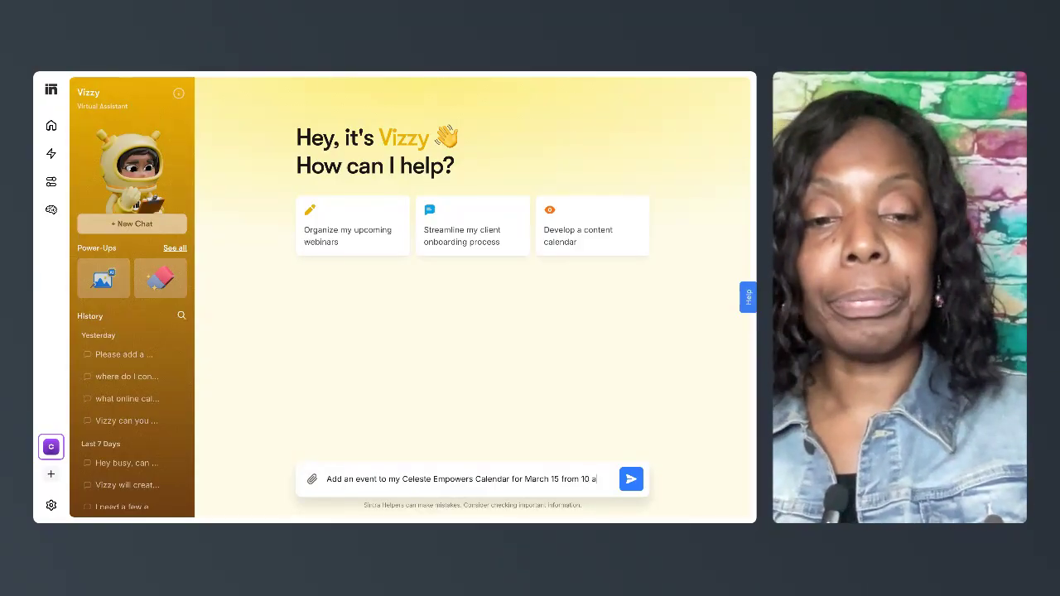
{"action": "type", "text": "m -"}
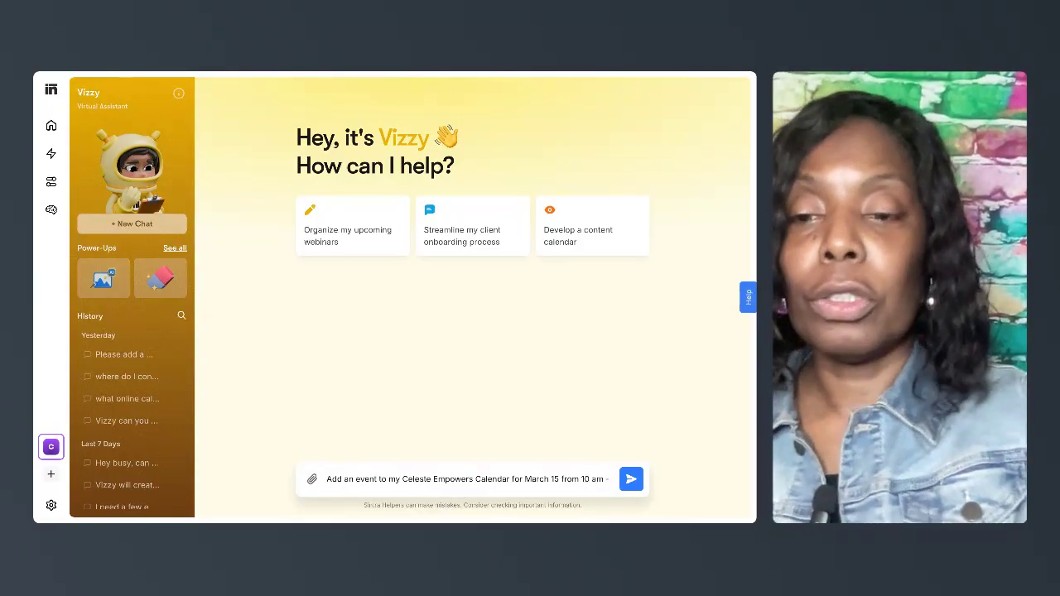
{"action": "type", "text": " 2pm"}
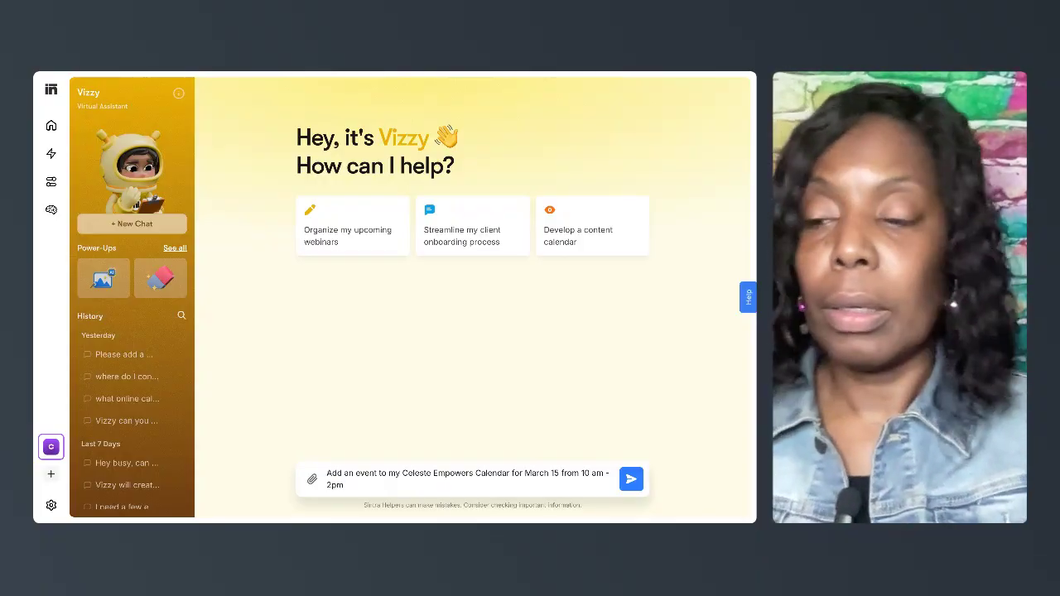
Step: End the time sentence with a period and add "Even Title is Brushes and Blosssoms Empowerment Brunch" to the message
{"action": "type", "text": " Ent"}
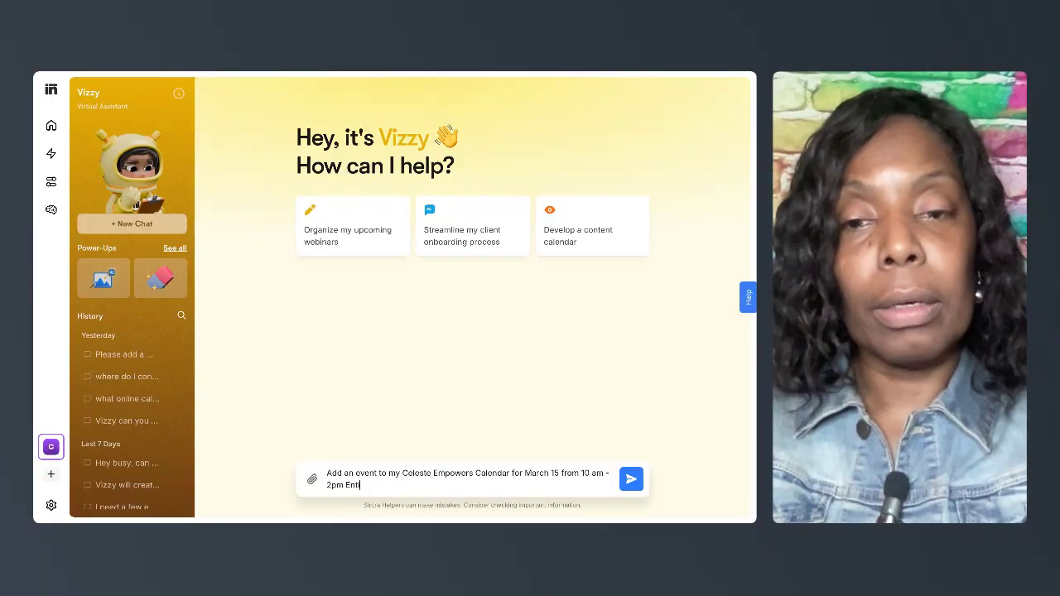
{"action": "key", "text": "BackSpace"}
{"action": "key", "text": "BackSpace"}
{"action": "key", "text": "BackSpace"}
{"action": "key", "text": "BackSpace"}
{"action": "key", "text": "BackSpace"}
{"action": "key", "text": "BackSpace"}
{"action": "type", "text": ". E"}
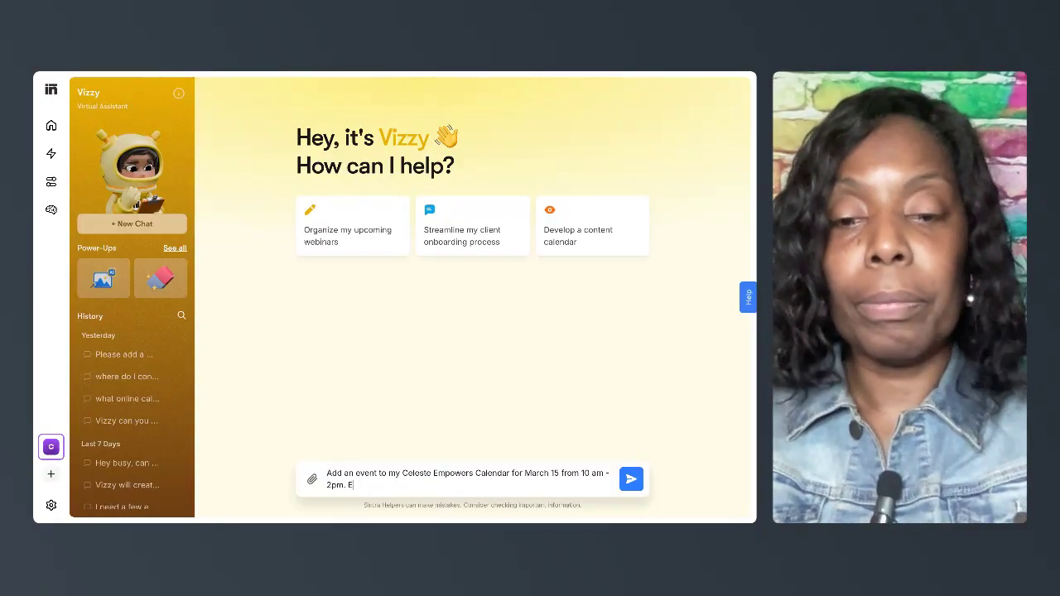
{"action": "type", "text": "ven Title is"}
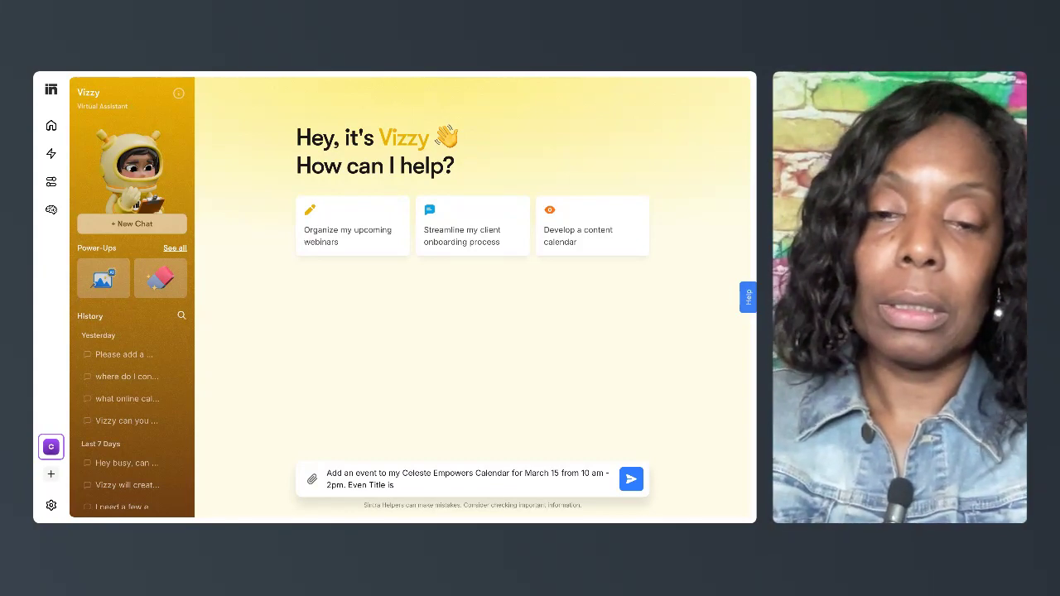
{"action": "type", "text": " Brushe"}
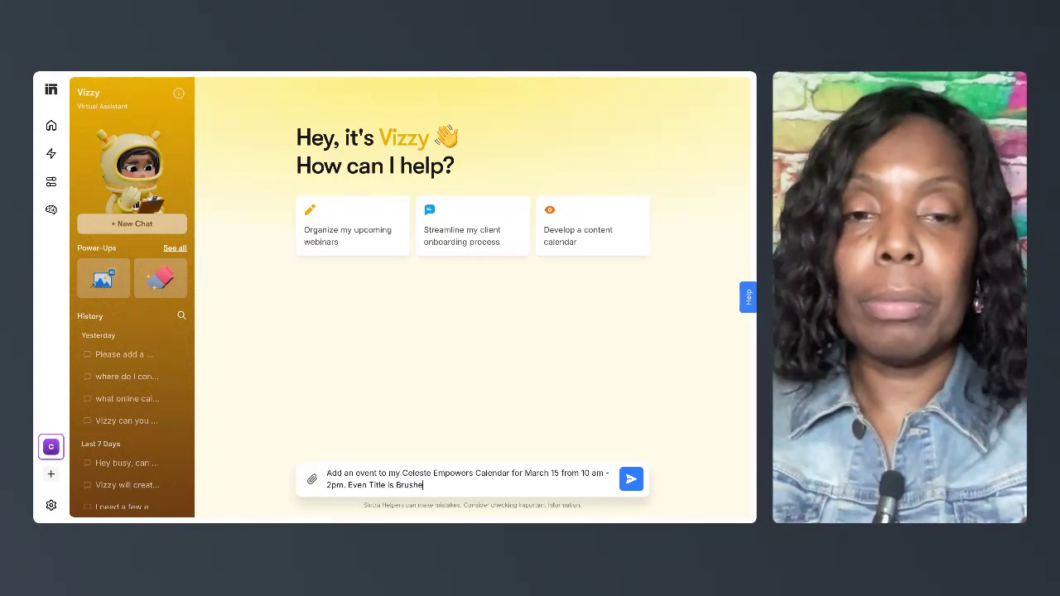
{"action": "type", "text": "s and Bl"}
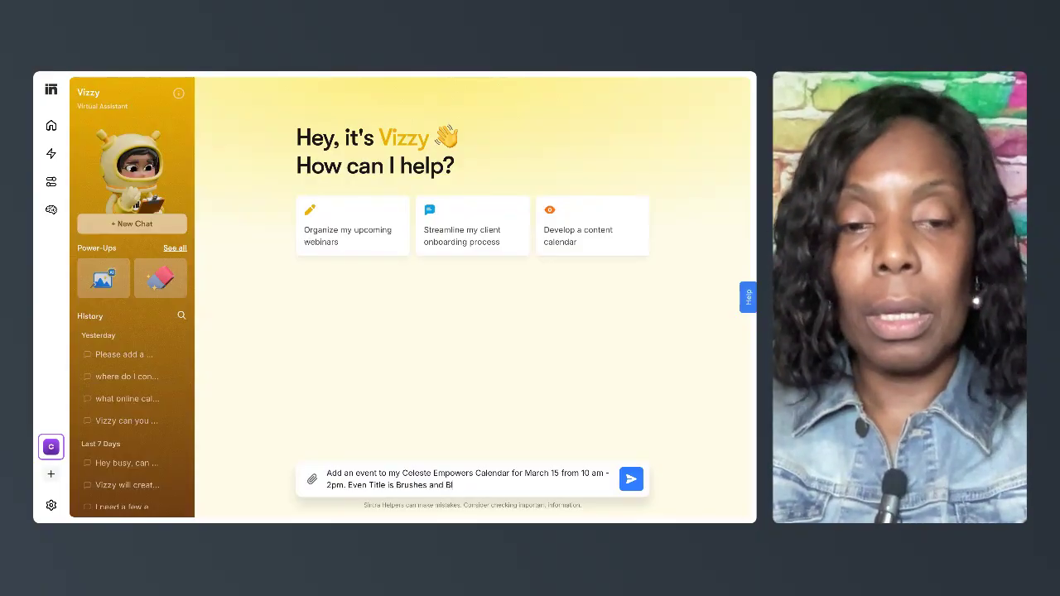
{"action": "type", "text": "osssoms"}
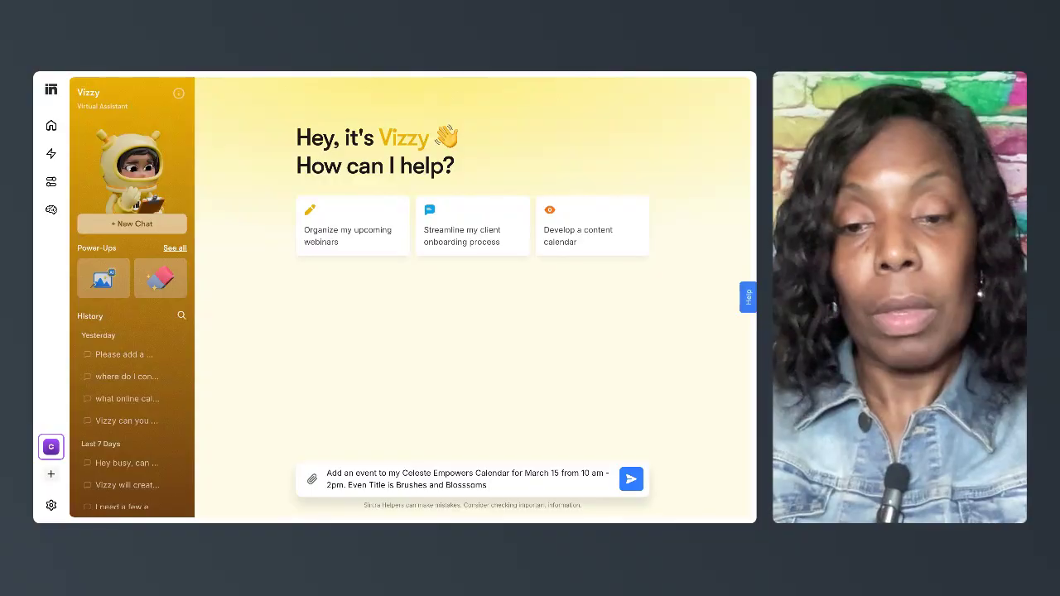
{"action": "type", "text": " Empow"}
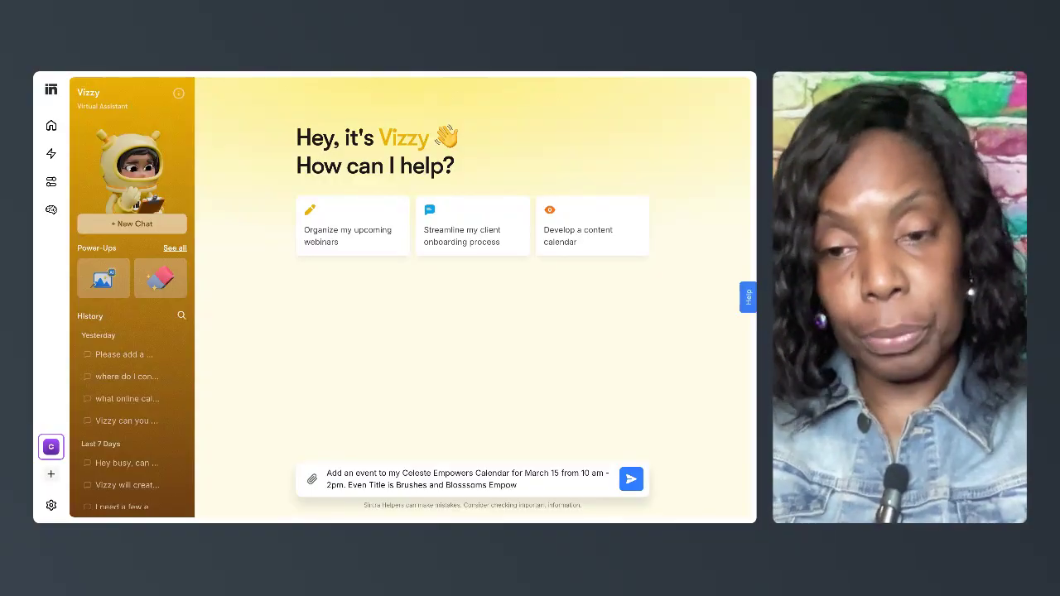
{"action": "type", "text": "erment Bru"}
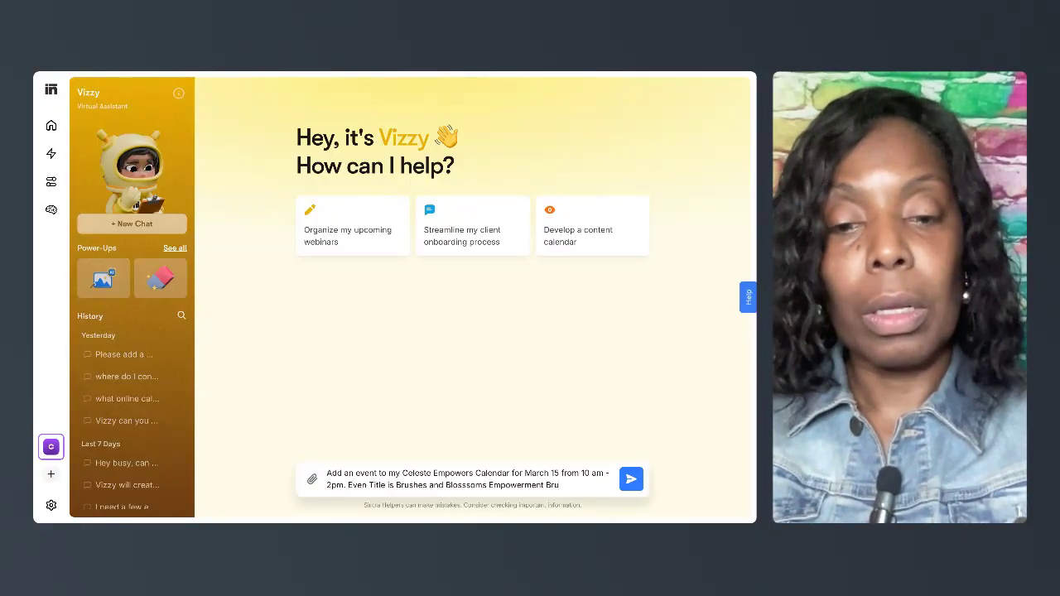
{"action": "type", "text": "cnhnch"}
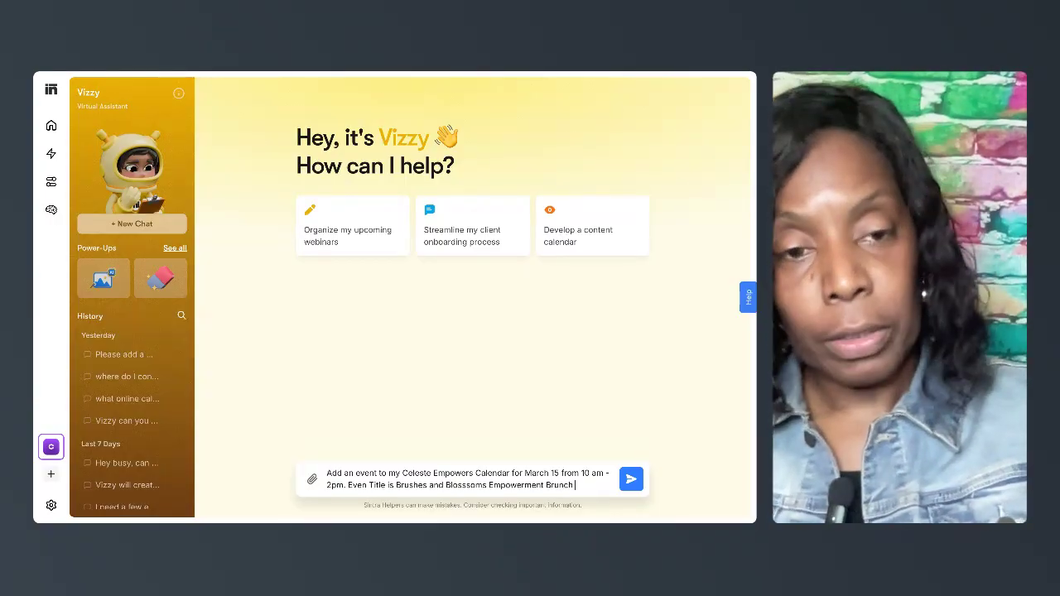
Step: Send the brunch event request to Vizzy, submitting the same request a second time, and approve creation of the proposed calendar event
{"action": "key", "text": "Return"}
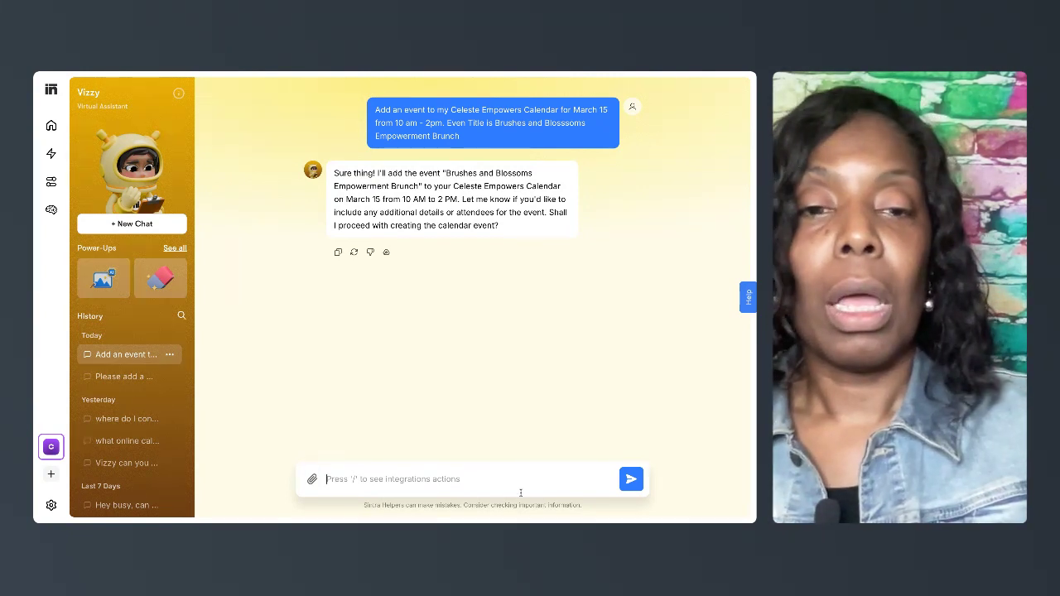
{"action": "left_click", "coordinate": [634, 483]}
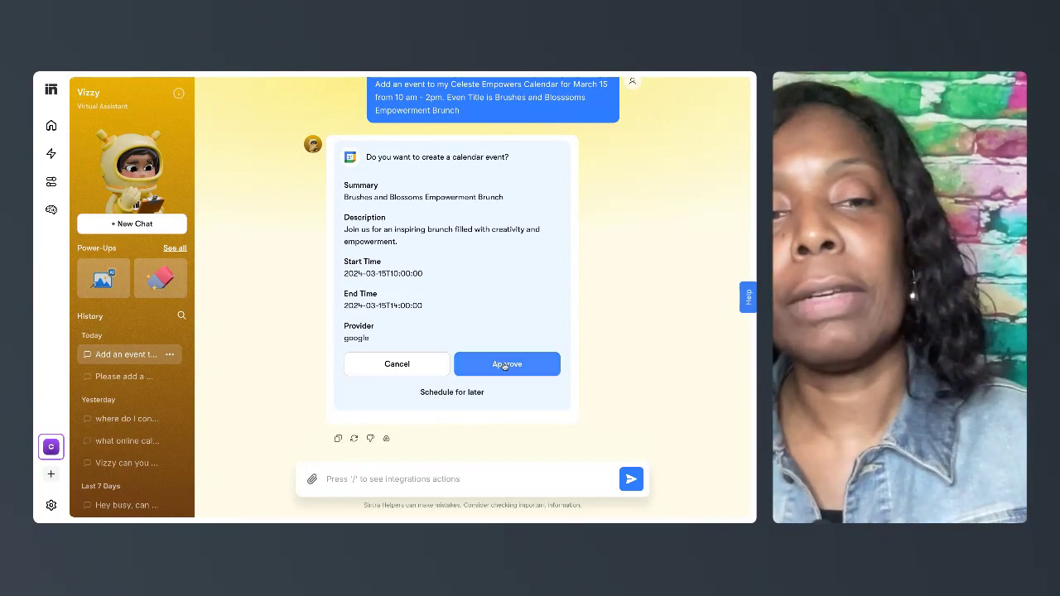
{"action": "left_click", "coordinate": [504, 365]}
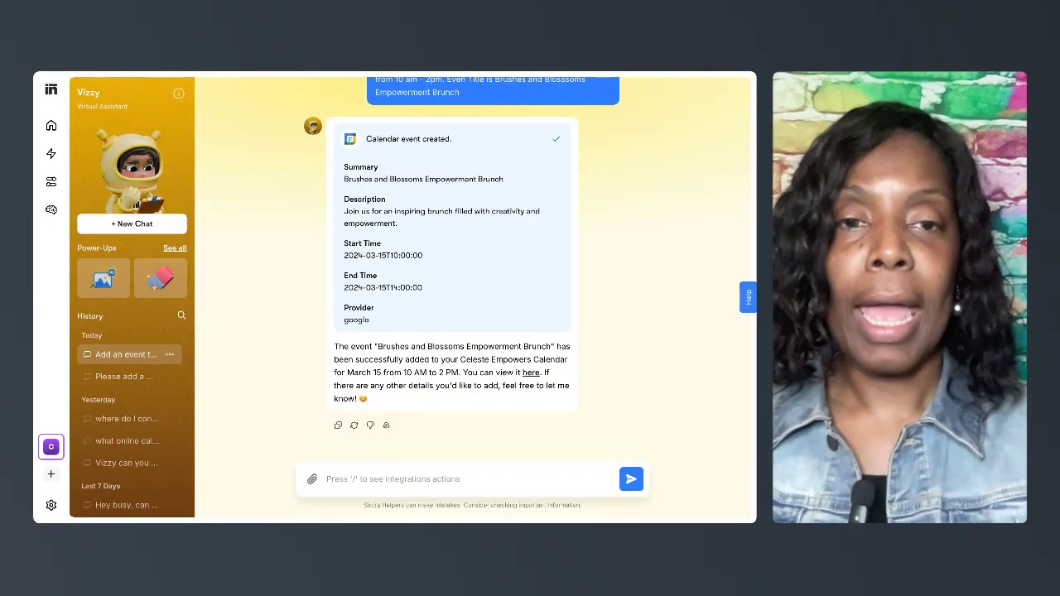
Step: Open the link to the created brunch event and review its details in Vizzy's chat reply
{"action": "left_click", "coordinate": [533, 373]}
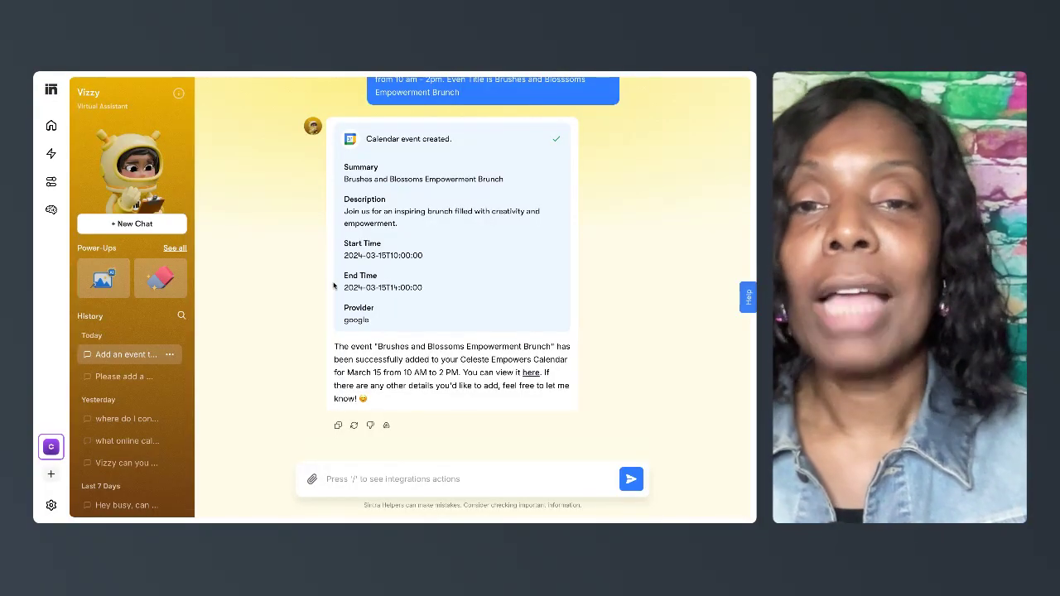
{"action": "scroll", "coordinate": [334, 286], "scroll_direction": "up", "scroll_amount": 1}
{"action": "scroll", "coordinate": [334, 286], "scroll_direction": "up", "scroll_amount": 3}
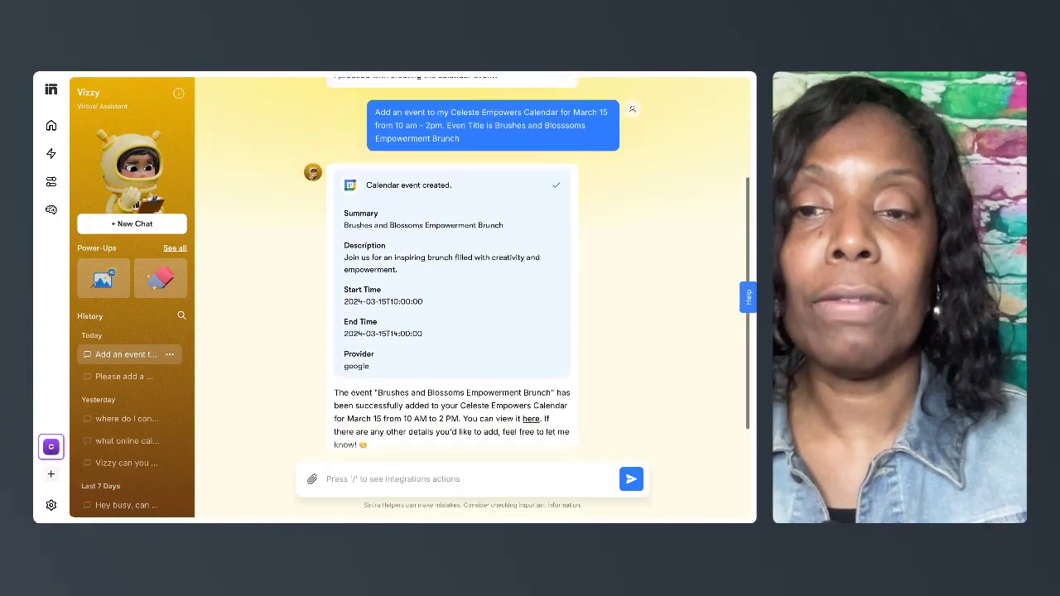
{"action": "scroll", "coordinate": [334, 286], "scroll_direction": "down", "scroll_amount": 3}
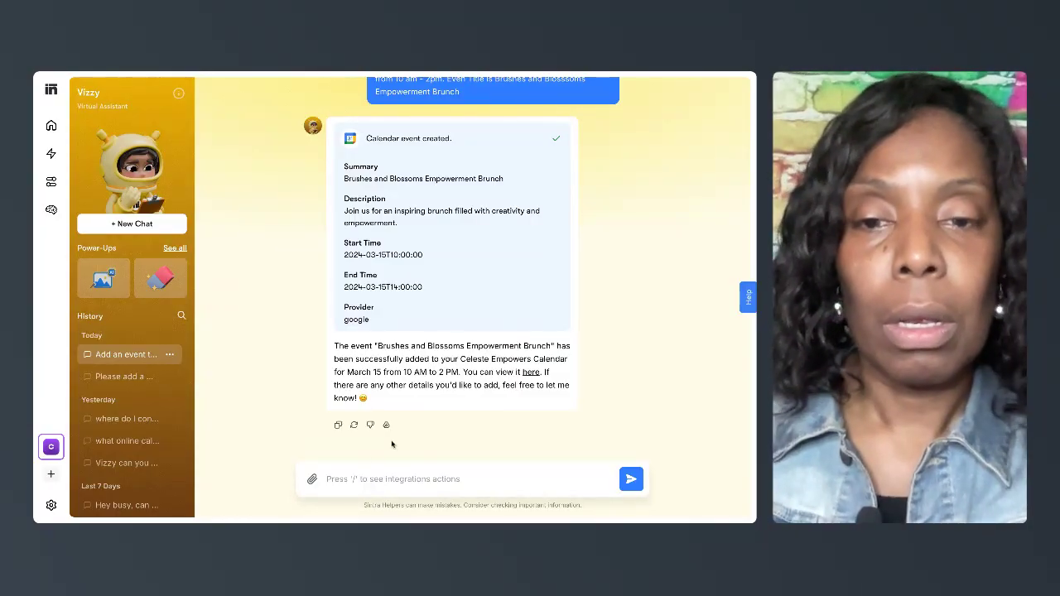
Step: Ask Vizzy in the same chat "What are my events for this Thursday?"
{"action": "type", "text": "What"}
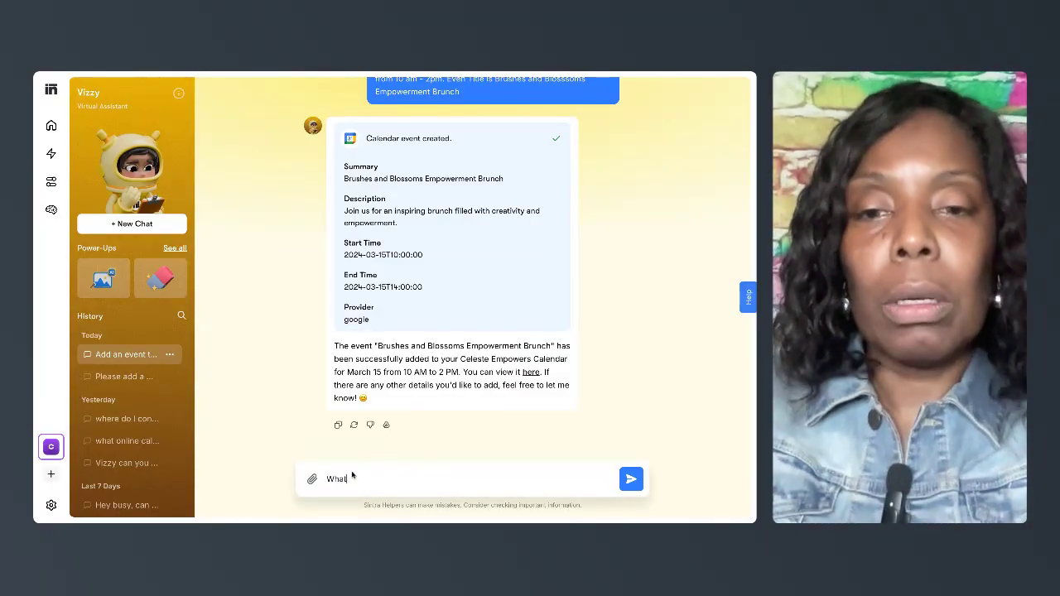
{"action": "type", "text": " are my"}
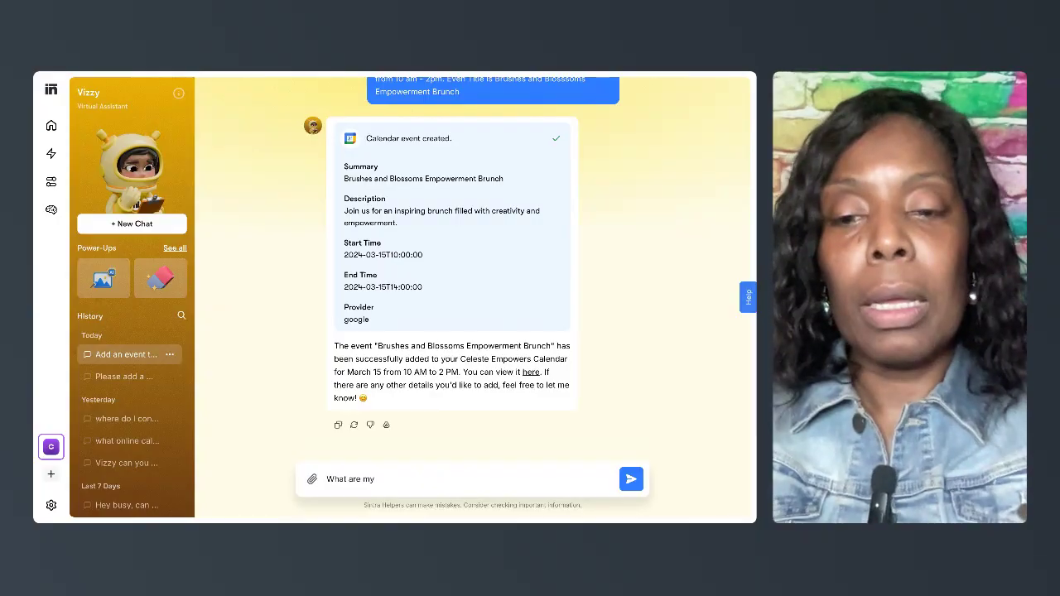
{"action": "type", "text": " events"}
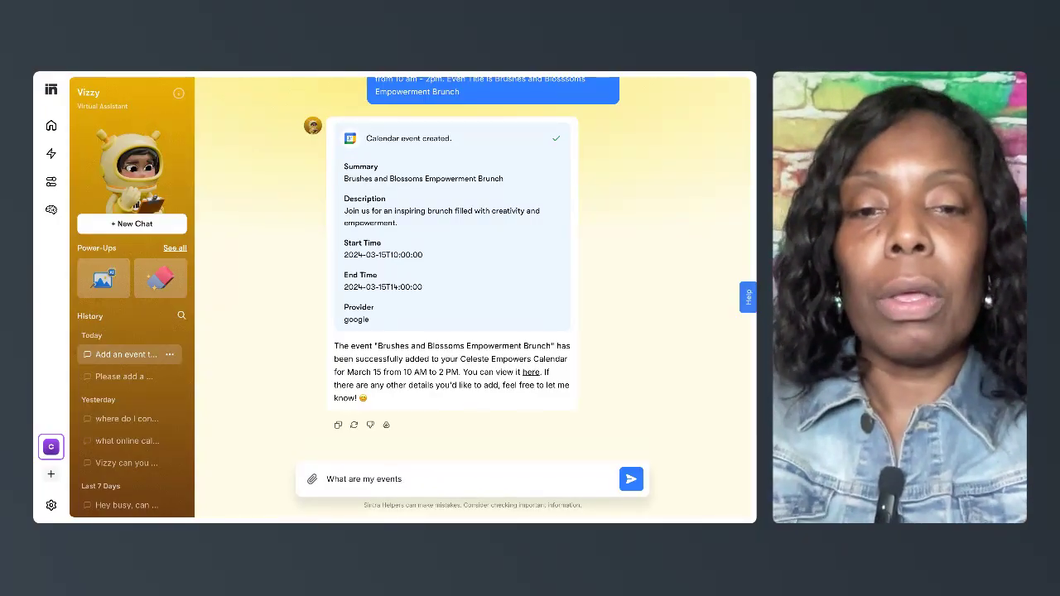
{"action": "type", "text": " for this T"}
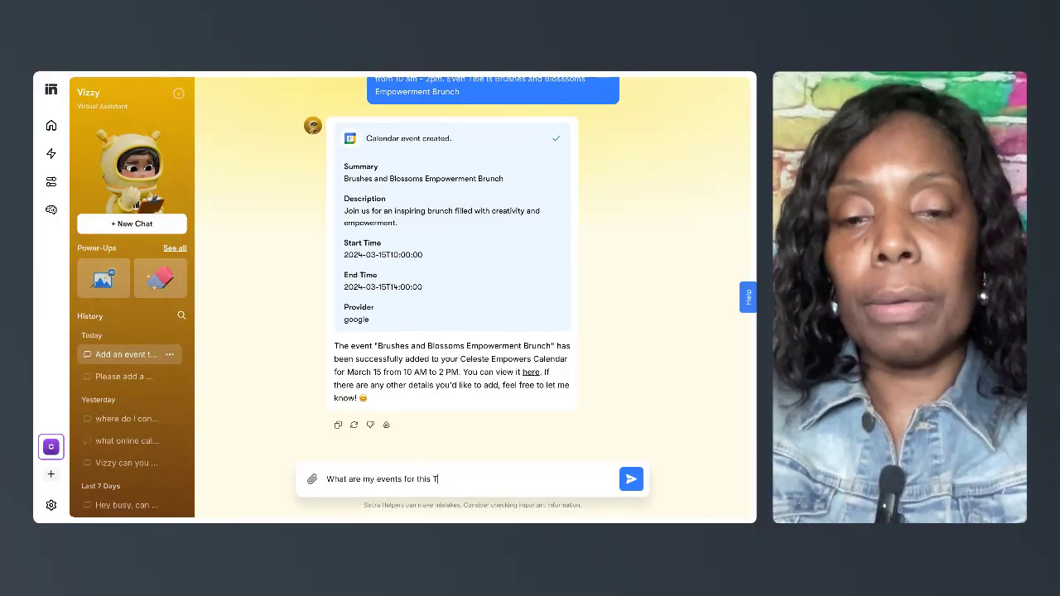
{"action": "type", "text": "hursday"}
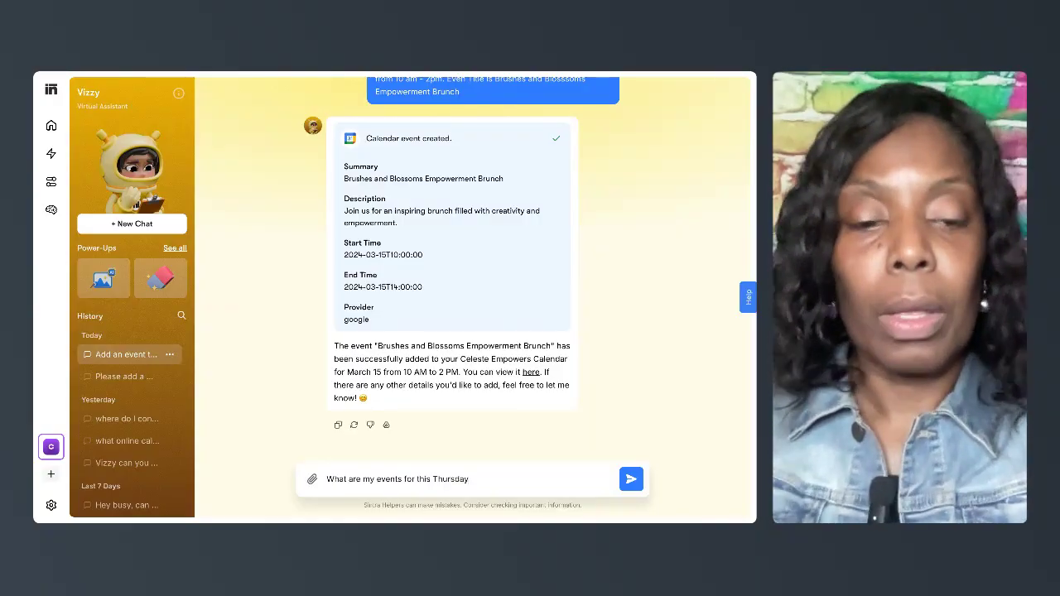
{"action": "type", "text": "?"}
{"action": "key", "text": "Return"}
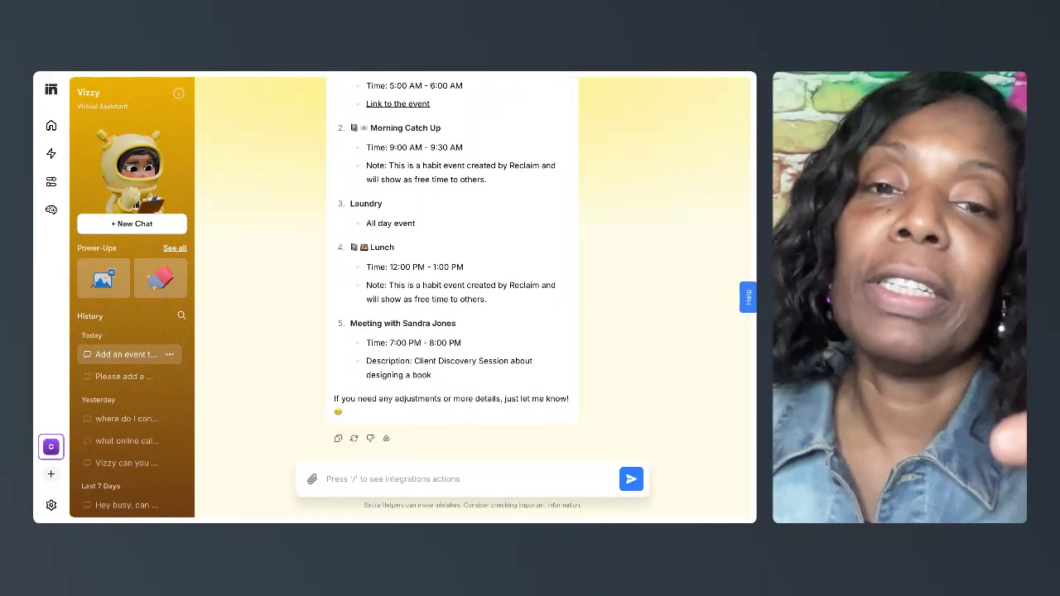
Step: Review Vizzy's list of Thursday's events from first to last, including the note under Morning Catch Up
{"action": "scroll", "coordinate": [369, 241], "scroll_direction": "up", "scroll_amount": 3}
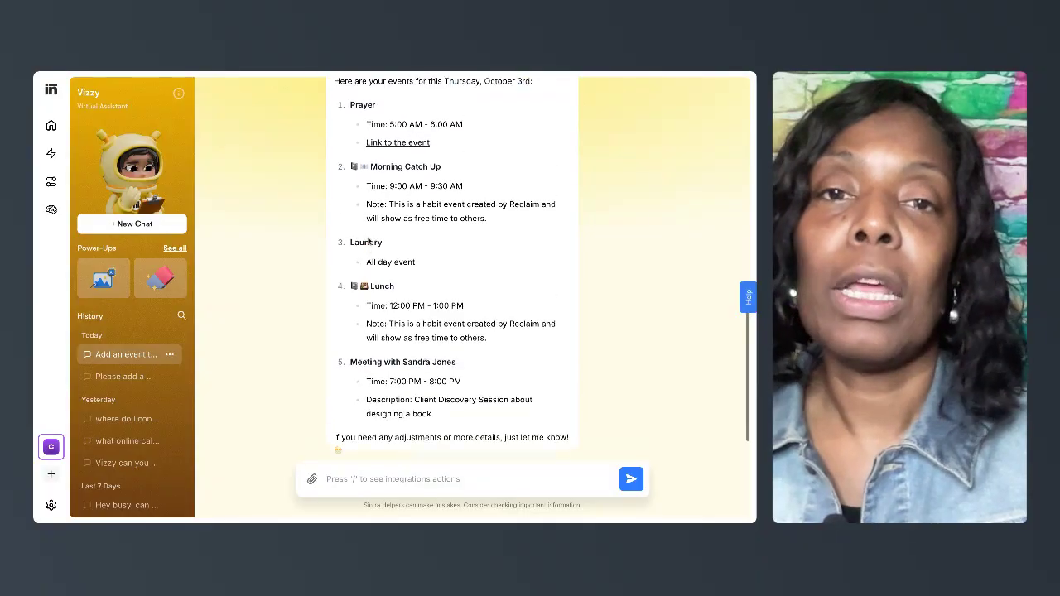
{"action": "scroll", "coordinate": [369, 240], "scroll_direction": "down", "scroll_amount": 1}
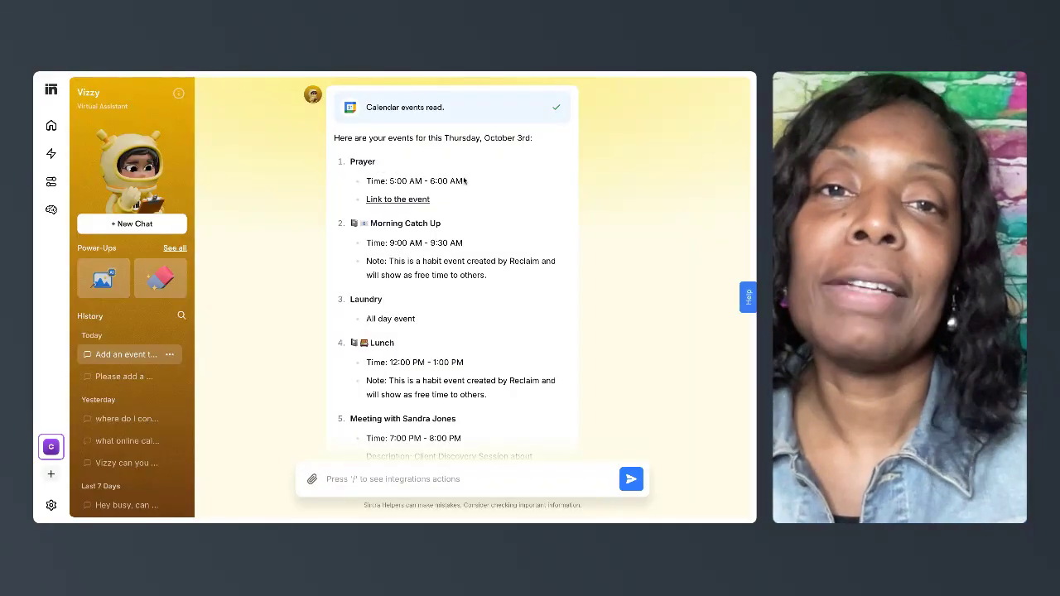
{"action": "scroll", "coordinate": [464, 219], "scroll_direction": "down", "scroll_amount": 2}
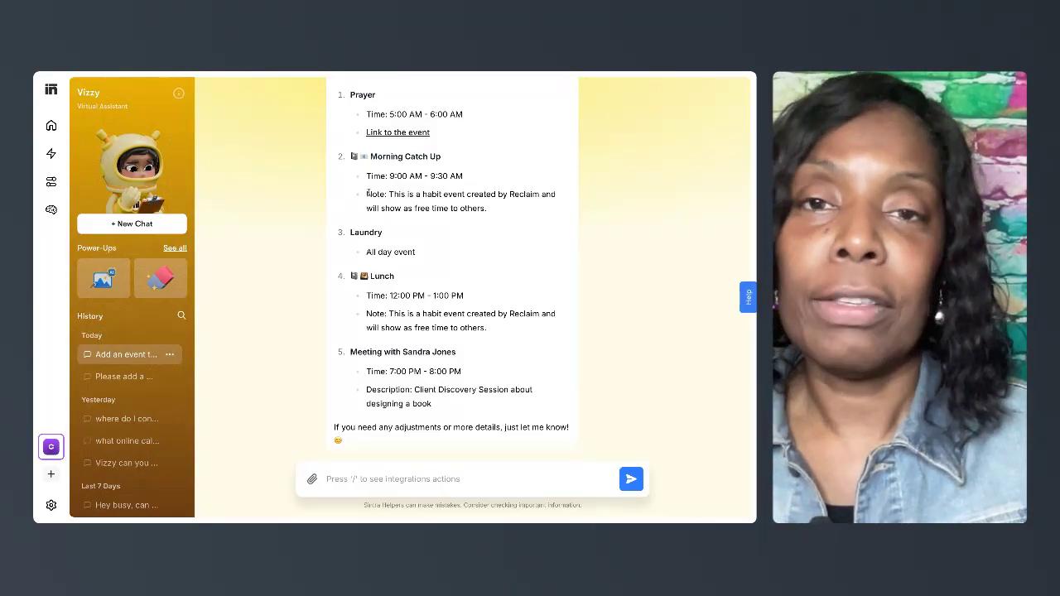
{"action": "left_click_drag", "start_coordinate": [368, 193], "coordinate": [487, 208]}
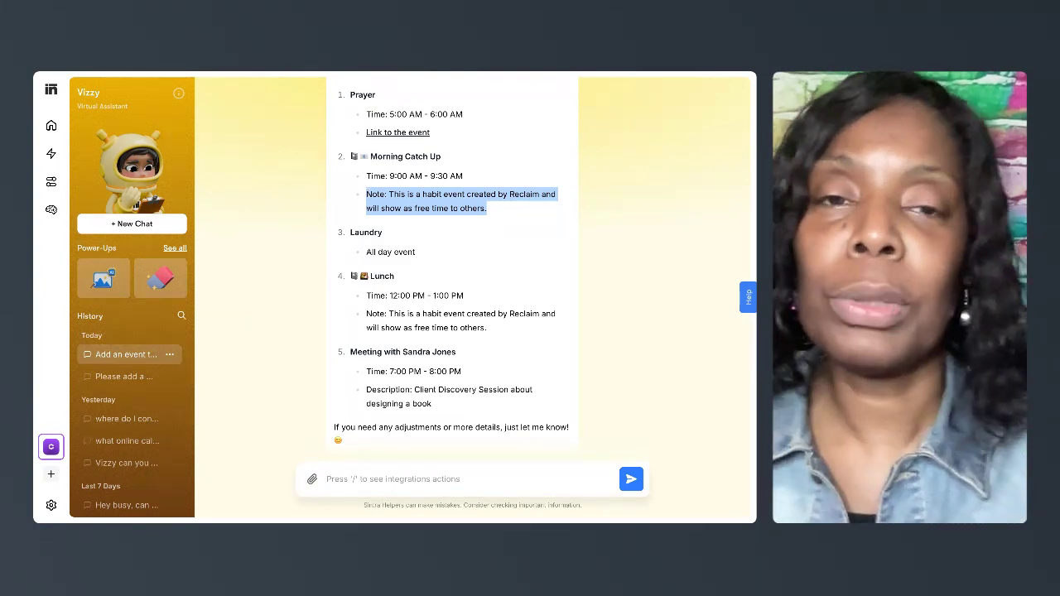
{"action": "left_click", "coordinate": [486, 208]}
{"action": "scroll", "coordinate": [451, 265], "scroll_direction": "down", "scroll_amount": 1}
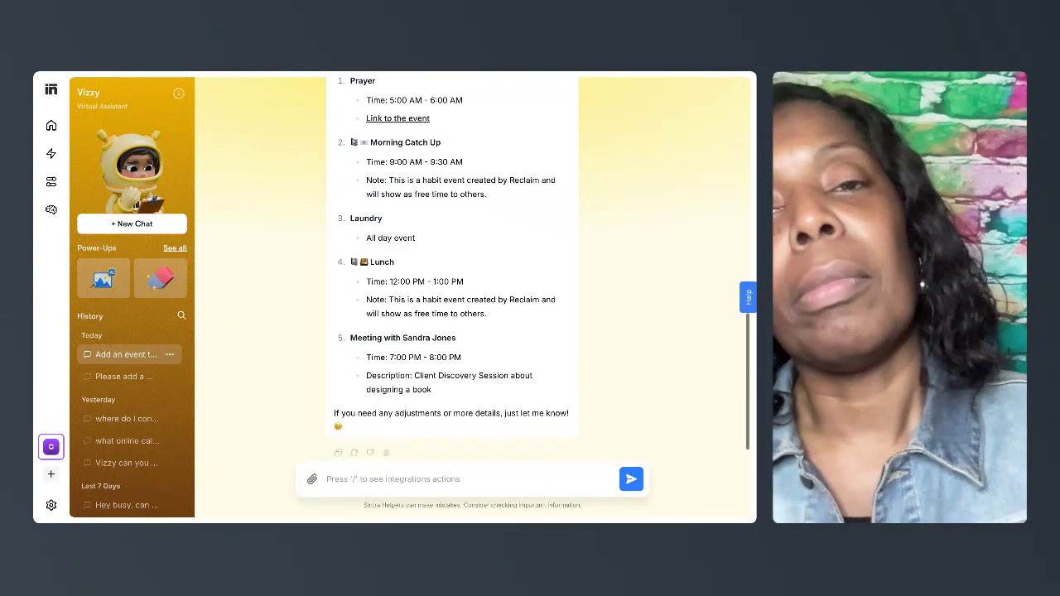
{"action": "scroll", "coordinate": [452, 265], "scroll_direction": "down", "scroll_amount": 1}
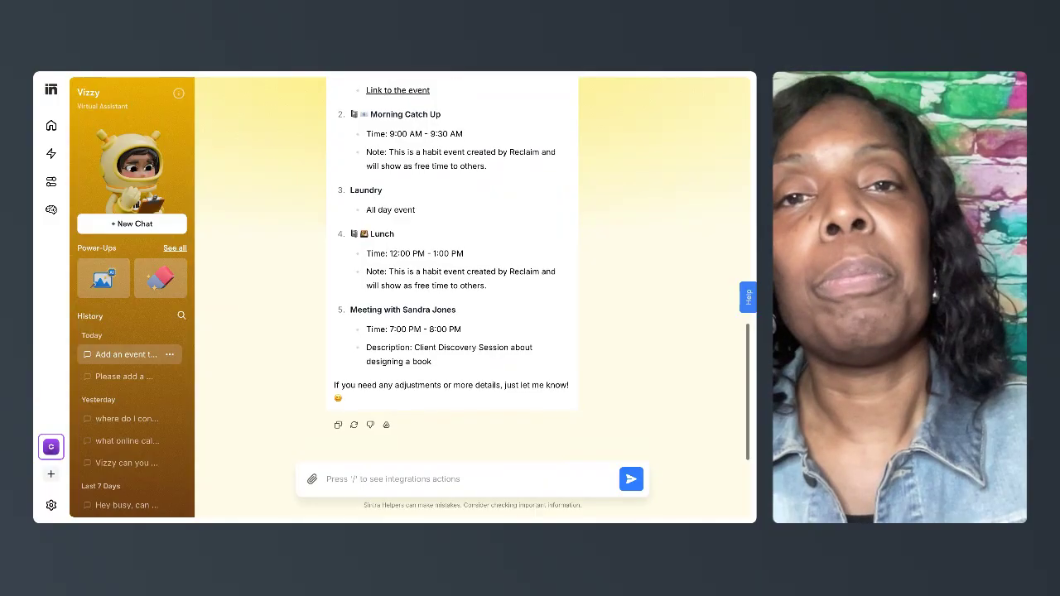